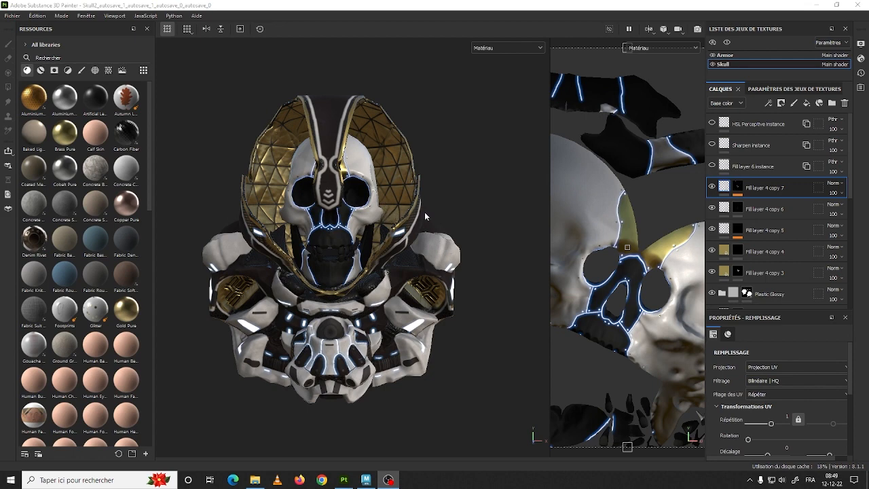
Step: Examine the skull model and the layer stacks of the Armor and Skull texture sets, including the contents of the Texturing group
{"action": "left_click_drag", "start_coordinate": [479, 217], "coordinate": [438, 216], "text": "alt"}
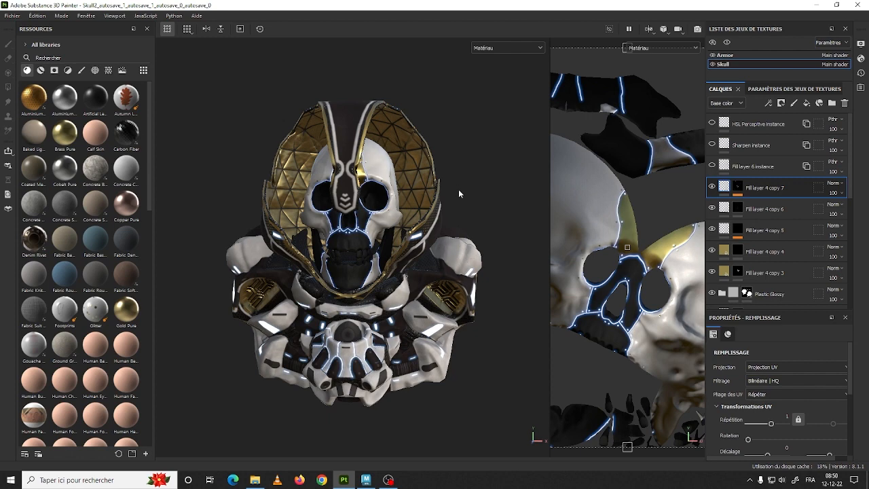
{"action": "left_click_drag", "start_coordinate": [469, 221], "coordinate": [459, 223], "text": "alt"}
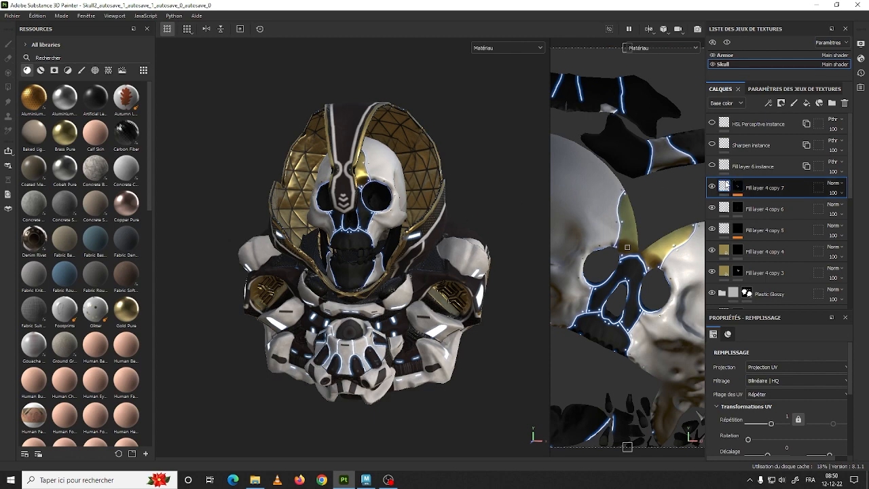
{"action": "left_click", "coordinate": [725, 55]}
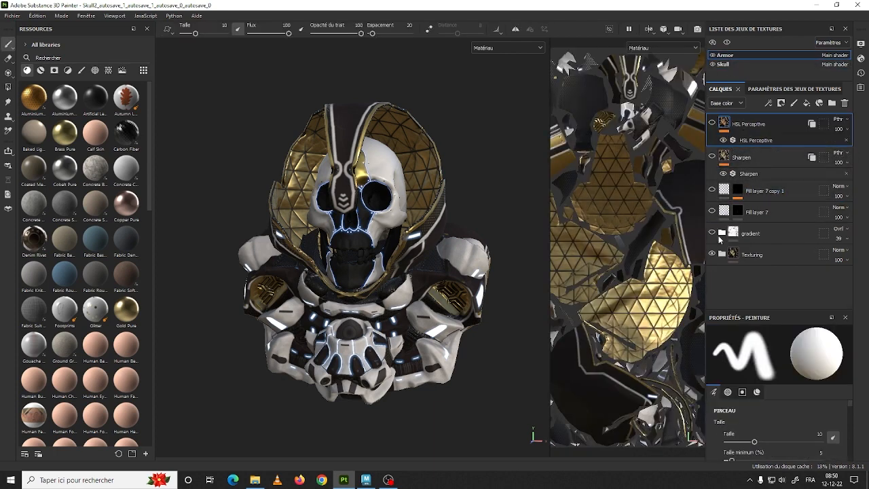
{"action": "left_click", "coordinate": [722, 254]}
{"action": "scroll", "coordinate": [716, 262], "scroll_direction": "down", "scroll_amount": 3}
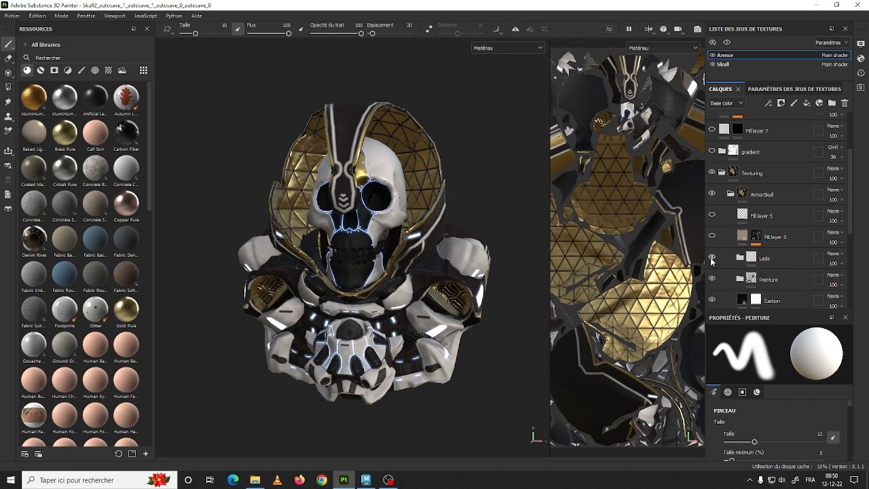
{"action": "left_click", "coordinate": [712, 258]}
{"action": "left_click", "coordinate": [711, 257]}
{"action": "left_click", "coordinate": [721, 172]}
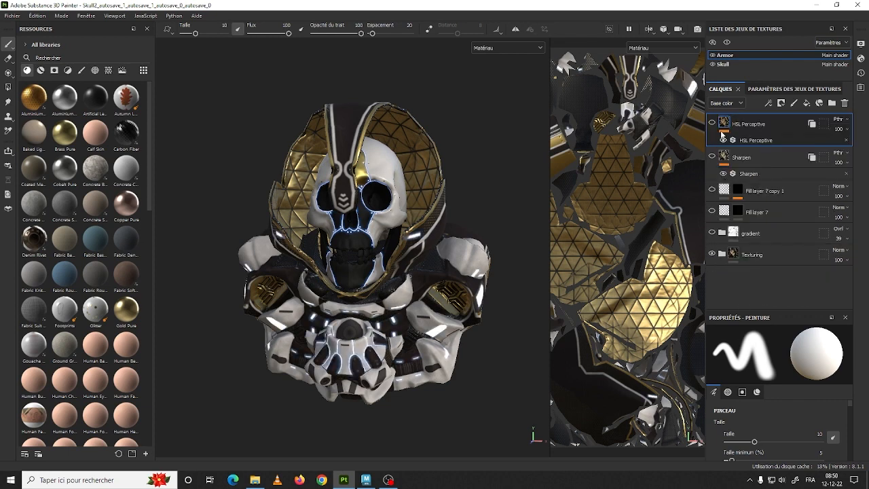
{"action": "left_click", "coordinate": [725, 64]}
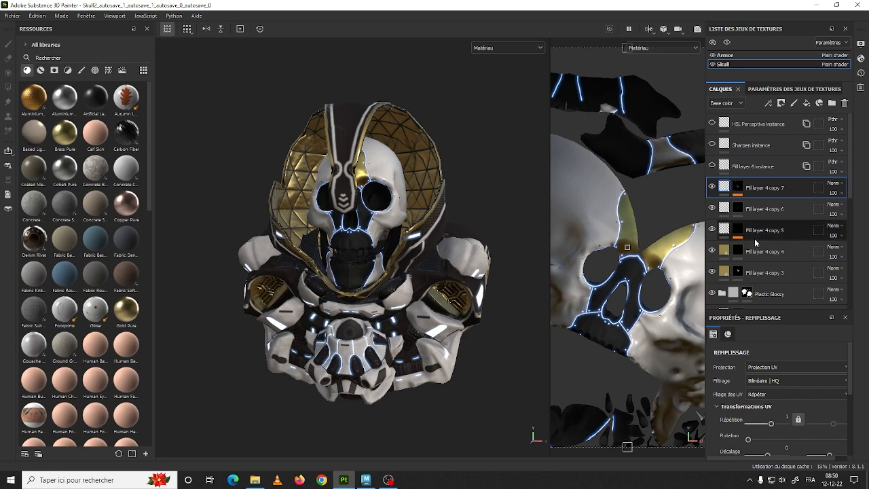
{"action": "left_click", "coordinate": [742, 188]}
{"action": "scroll", "coordinate": [767, 215], "scroll_direction": "down", "scroll_amount": 6}
{"action": "scroll", "coordinate": [766, 217], "scroll_direction": "up", "scroll_amount": 6}
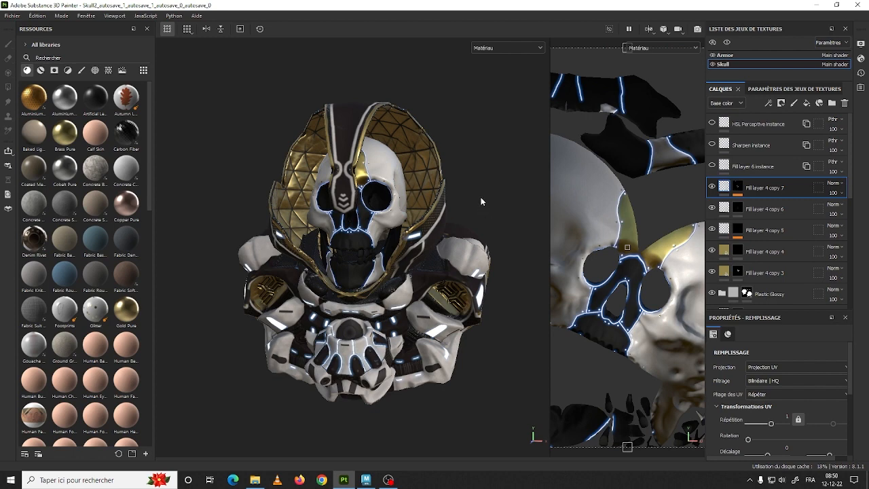
Step: Turn off shadows in the viewport's display settings
{"action": "left_click_drag", "start_coordinate": [484, 204], "coordinate": [479, 169], "text": "alt"}
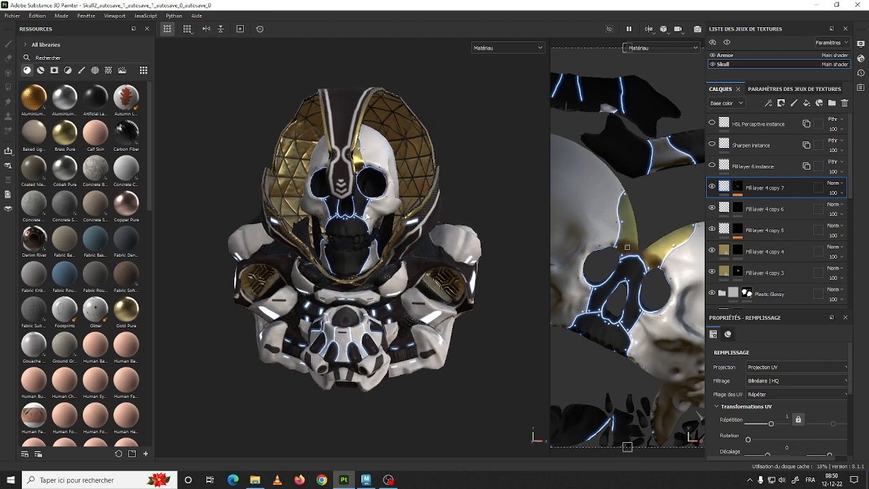
{"action": "right_click_drag", "start_coordinate": [360, 250], "coordinate": [482, 344], "text": "alt"}
{"action": "left_click_drag", "start_coordinate": [435, 296], "coordinate": [468, 279], "text": "alt"}
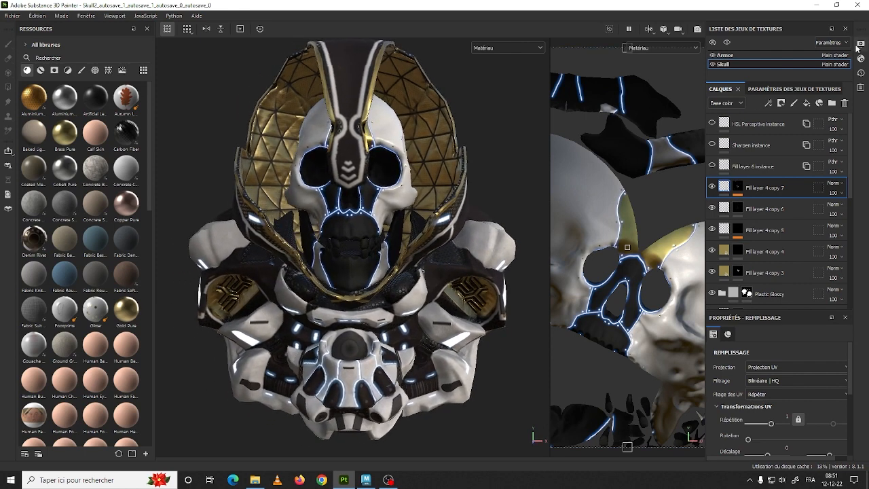
{"action": "left_click", "coordinate": [860, 44]}
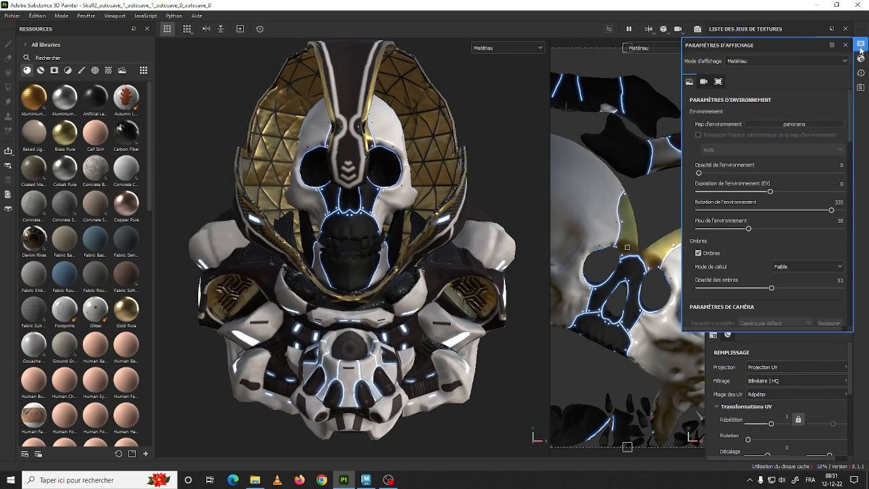
{"action": "left_click", "coordinate": [698, 254]}
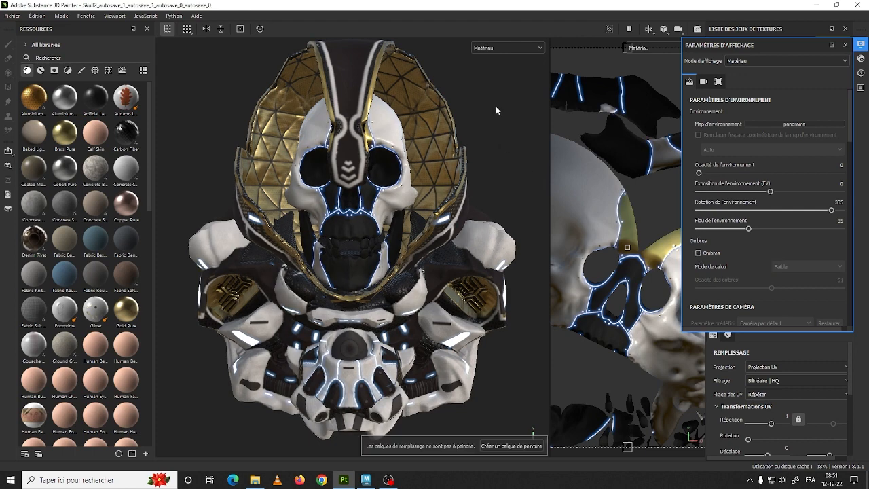
{"action": "left_click", "coordinate": [845, 45]}
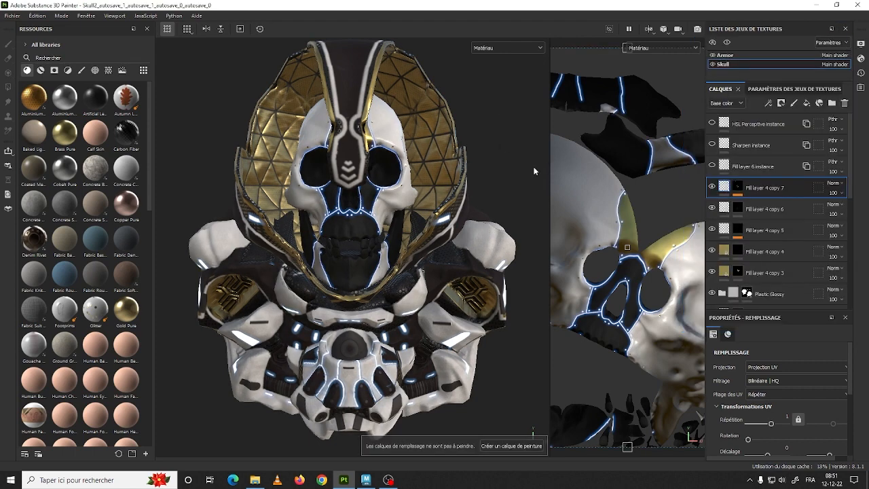
{"action": "left_click_drag", "start_coordinate": [536, 172], "coordinate": [473, 175], "text": "alt"}
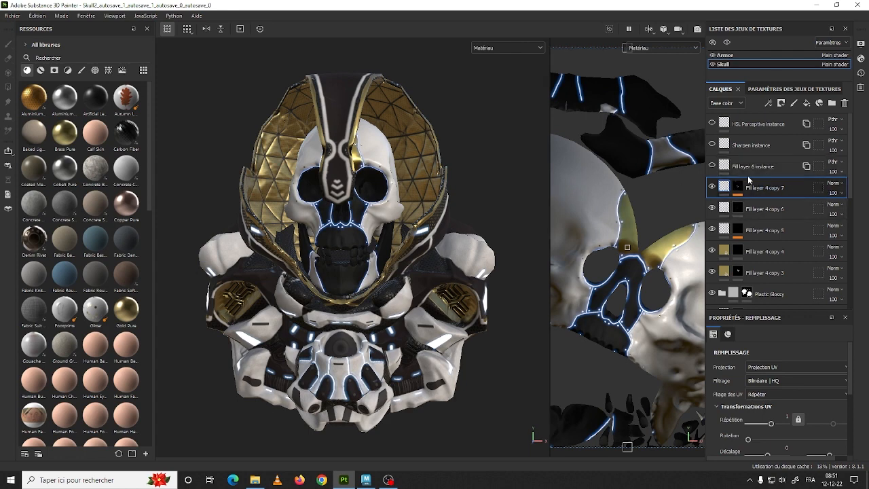
Step: Add a fill layer above Fill layer 4 copy 7 in the Skull set and give it a 3D Linear Gradient generator
{"action": "left_click", "coordinate": [806, 103]}
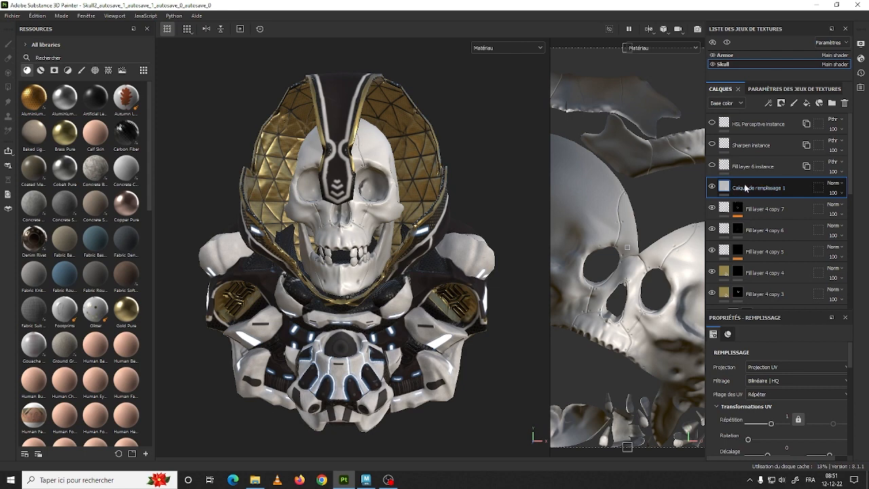
{"action": "right_click", "coordinate": [744, 184]}
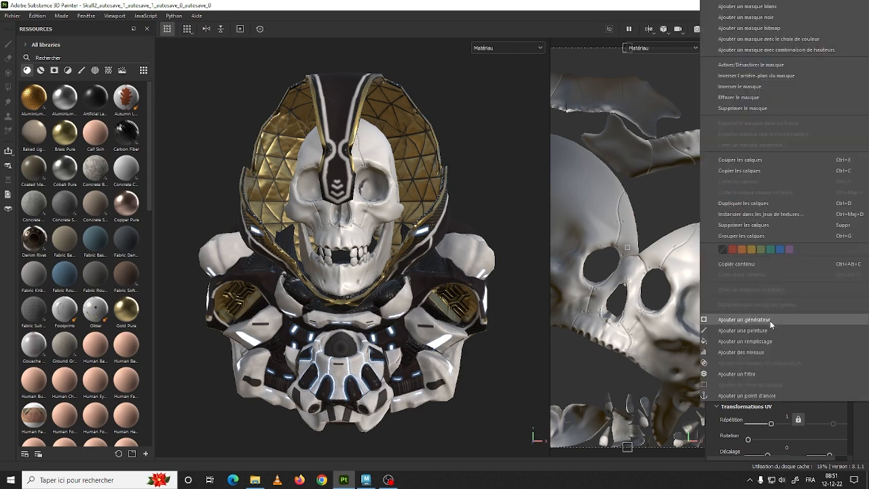
{"action": "left_click", "coordinate": [744, 319]}
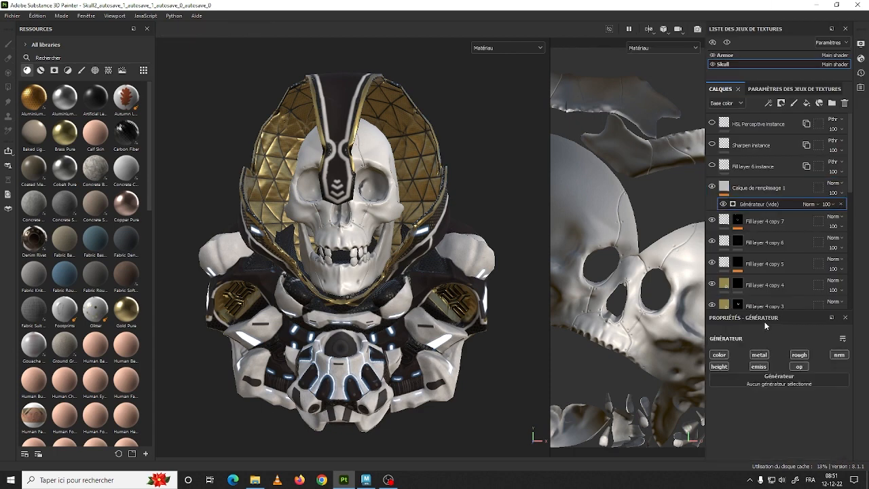
{"action": "left_click", "coordinate": [771, 384]}
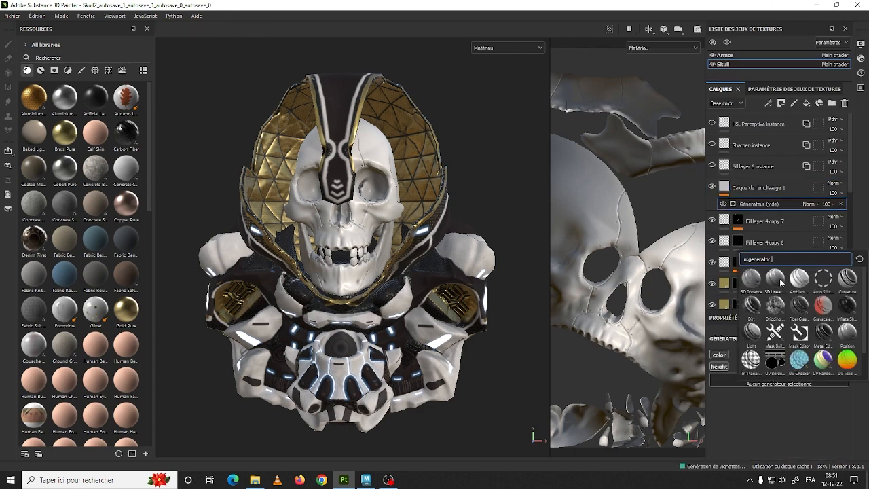
{"action": "left_click", "coordinate": [776, 278]}
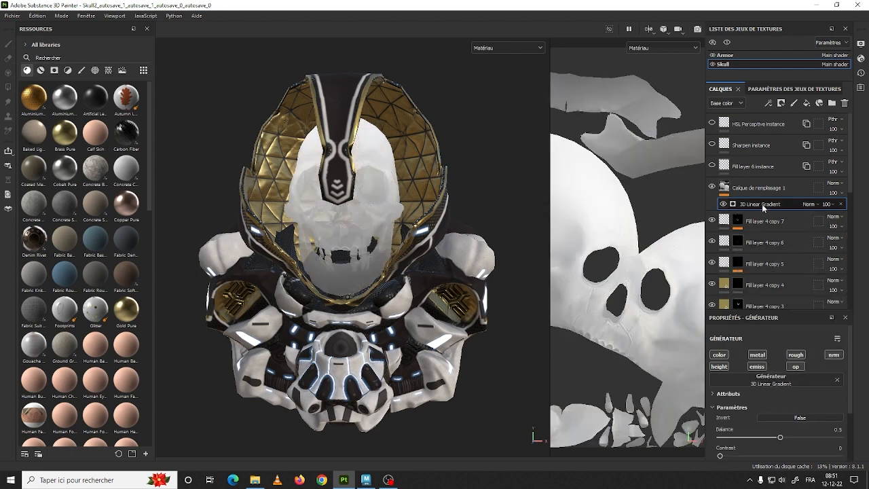
Step: Disable the generator's height, emissive, metal, roughness, opacity and normal channels, keeping only color
{"action": "left_click", "coordinate": [718, 364]}
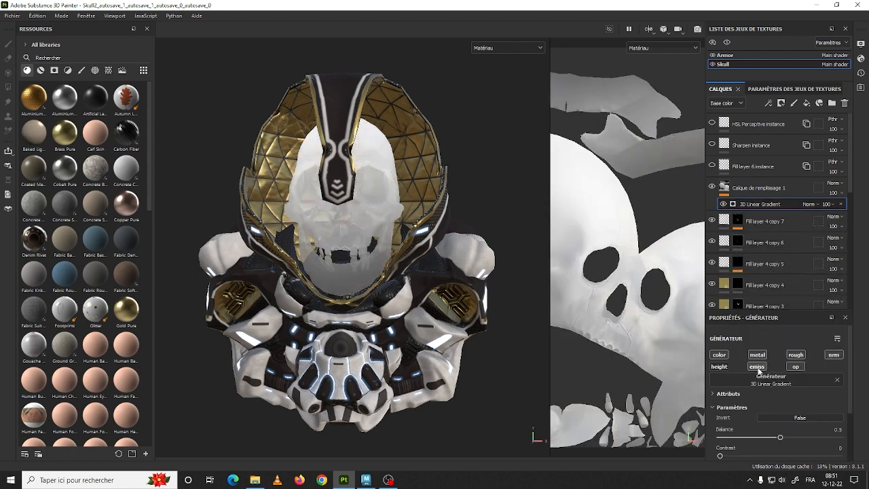
{"action": "left_click", "coordinate": [758, 367]}
{"action": "left_click", "coordinate": [758, 356]}
{"action": "left_click", "coordinate": [796, 356]}
{"action": "left_click", "coordinate": [796, 365]}
{"action": "left_click", "coordinate": [824, 356]}
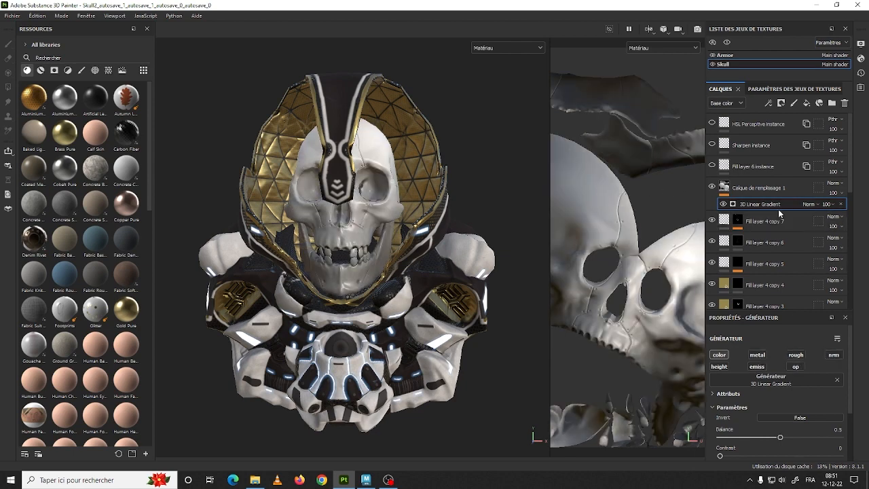
Step: Set the gradient fill layer's blend mode to Overlay and keep only the color channel active in its material
{"action": "left_click", "coordinate": [770, 190]}
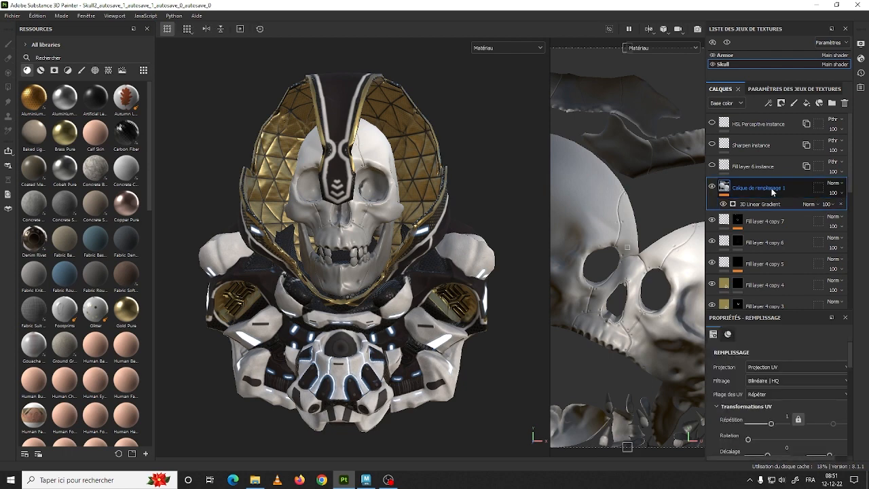
{"action": "left_click", "coordinate": [835, 184]}
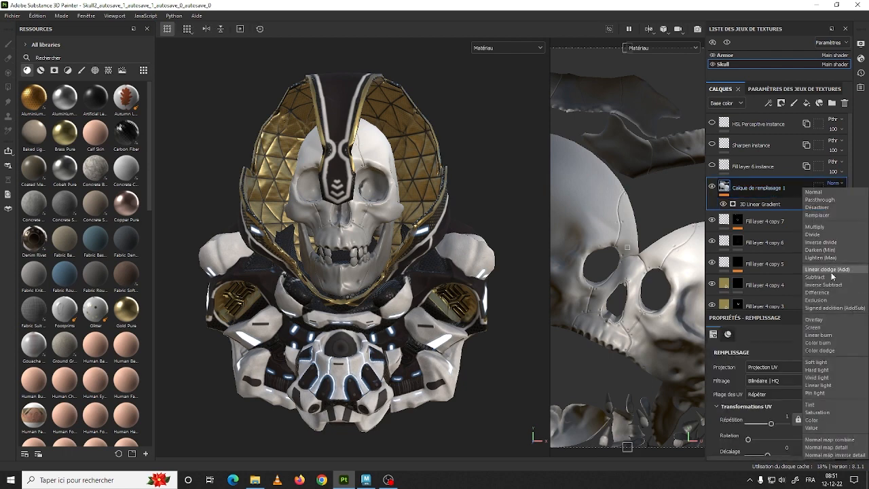
{"action": "left_click", "coordinate": [822, 320]}
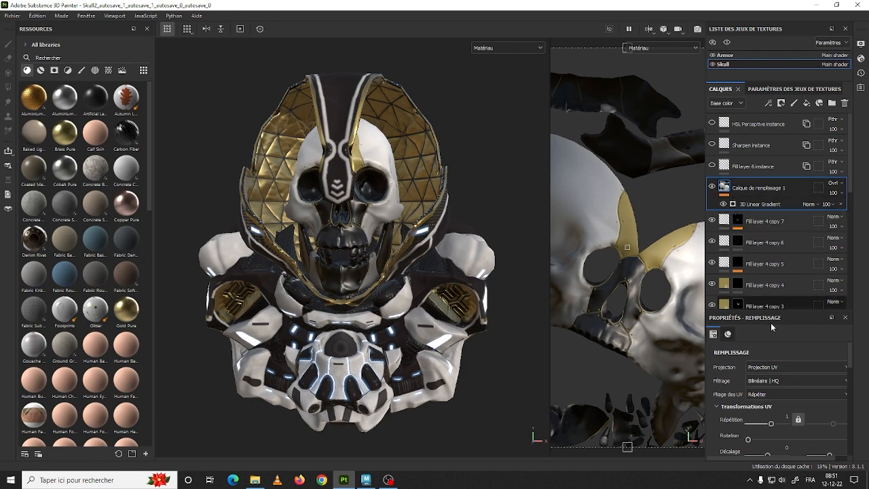
{"action": "scroll", "coordinate": [777, 380], "scroll_direction": "down", "scroll_amount": 4}
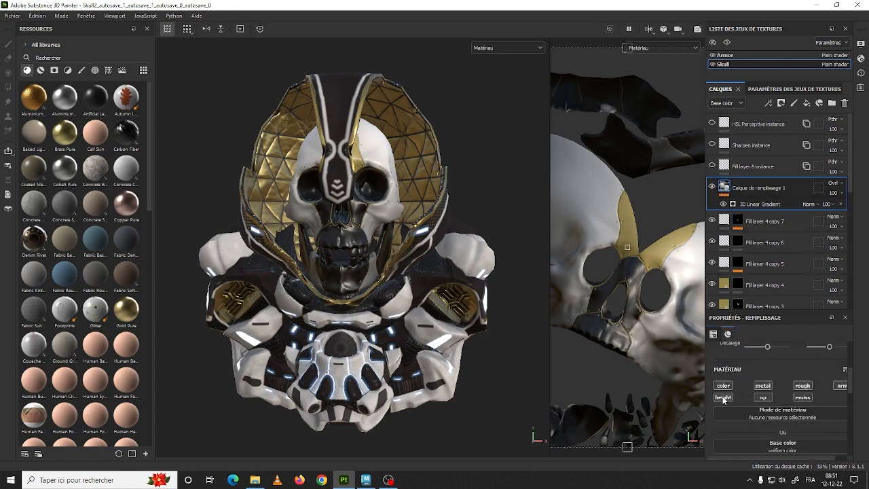
{"action": "left_click", "coordinate": [762, 398]}
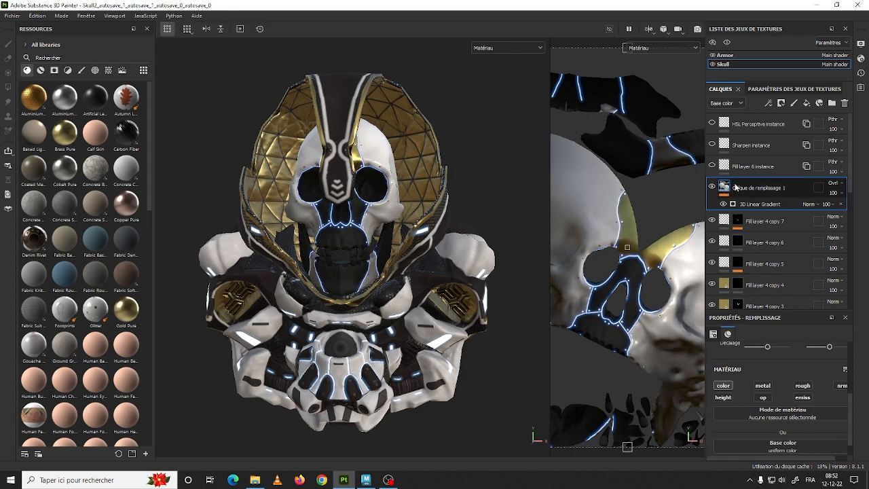
Step: Instance the gradient fill layer into the Armor texture set
{"action": "right_click", "coordinate": [746, 188]}
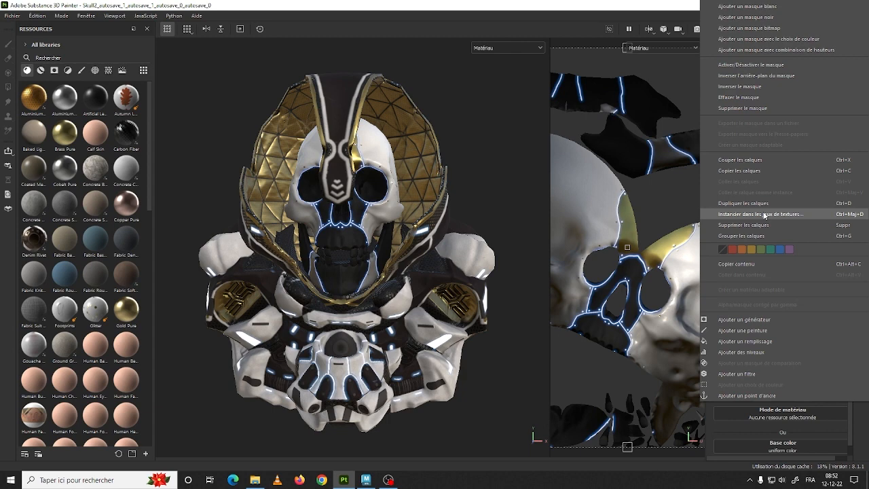
{"action": "left_click", "coordinate": [760, 214]}
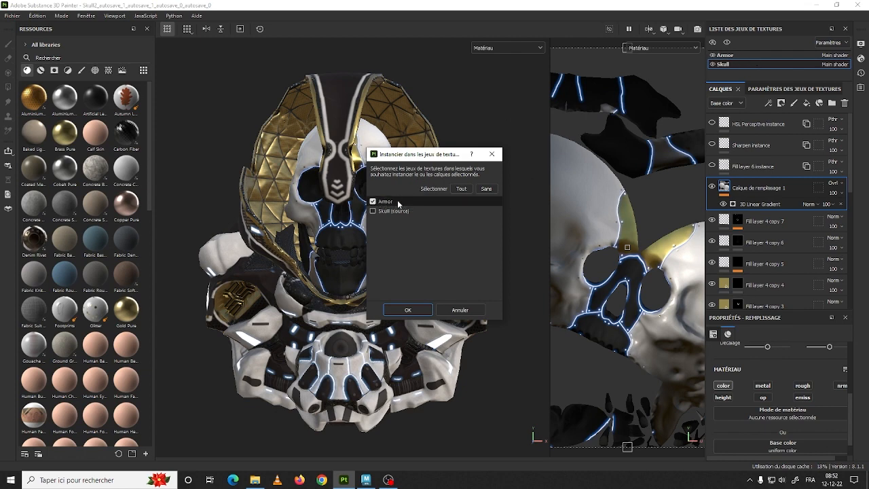
{"action": "left_click", "coordinate": [421, 309]}
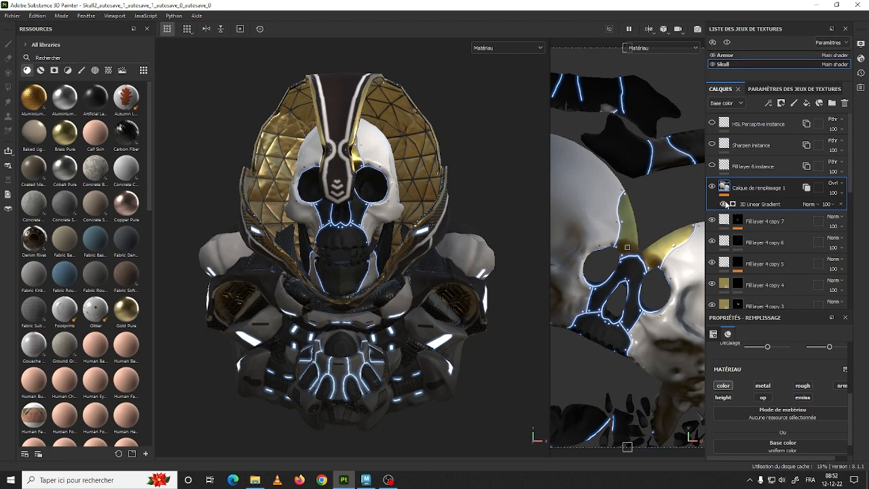
Step: Show and hide the gradient fill layer to compare the whole model with and without the gradient
{"action": "left_click", "coordinate": [711, 188]}
{"action": "left_click", "coordinate": [712, 187]}
{"action": "left_click", "coordinate": [711, 188]}
{"action": "left_click", "coordinate": [711, 188]}
{"action": "left_click", "coordinate": [711, 188]}
{"action": "left_click", "coordinate": [712, 187]}
Step: Set the 3D Linear Gradient's balance to 0.74 and lower the gradient fill layer's opacity to 40
{"action": "left_click", "coordinate": [763, 205]}
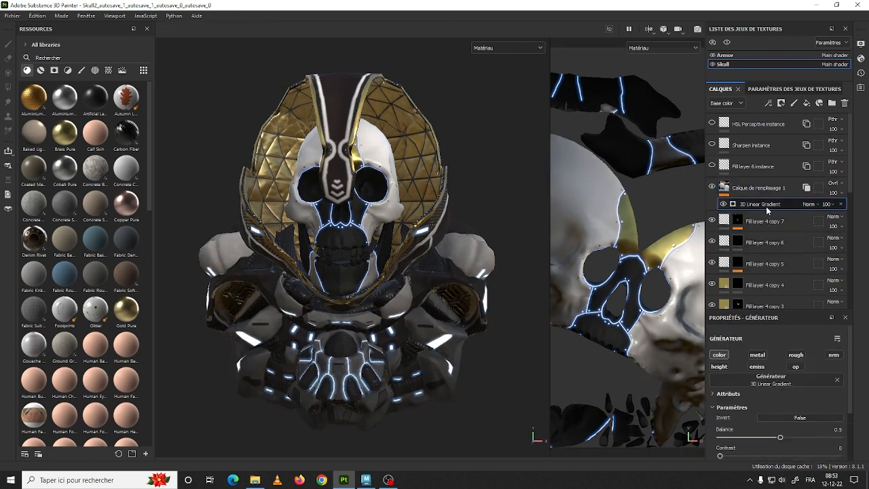
{"action": "scroll", "coordinate": [771, 211], "scroll_direction": "down", "scroll_amount": 1}
{"action": "scroll", "coordinate": [782, 385], "scroll_direction": "down", "scroll_amount": 2}
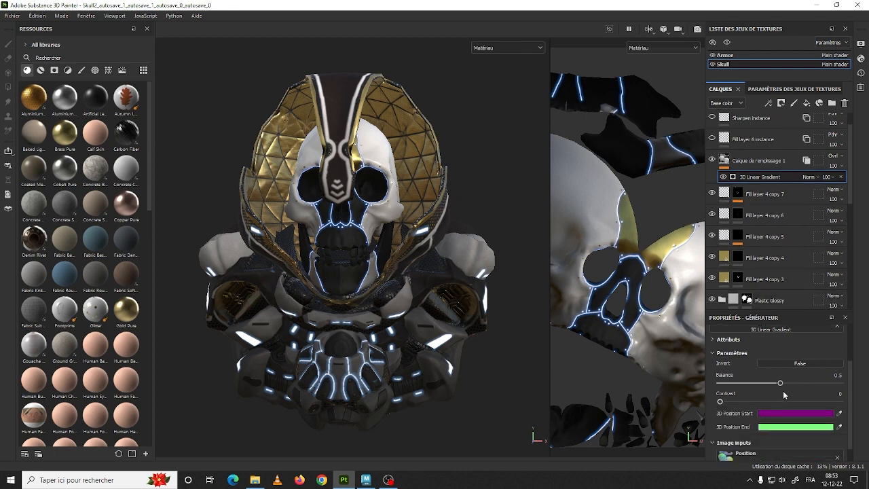
{"action": "scroll", "coordinate": [767, 392], "scroll_direction": "down", "scroll_amount": 1}
{"action": "left_click_drag", "start_coordinate": [783, 366], "coordinate": [809, 369]}
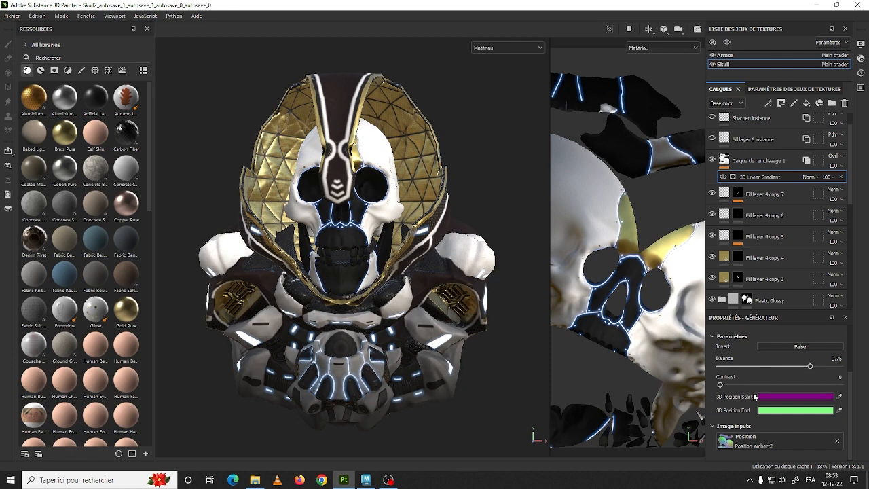
{"action": "left_click_drag", "start_coordinate": [720, 385], "coordinate": [712, 369]}
{"action": "left_click_drag", "start_coordinate": [812, 366], "coordinate": [809, 366]}
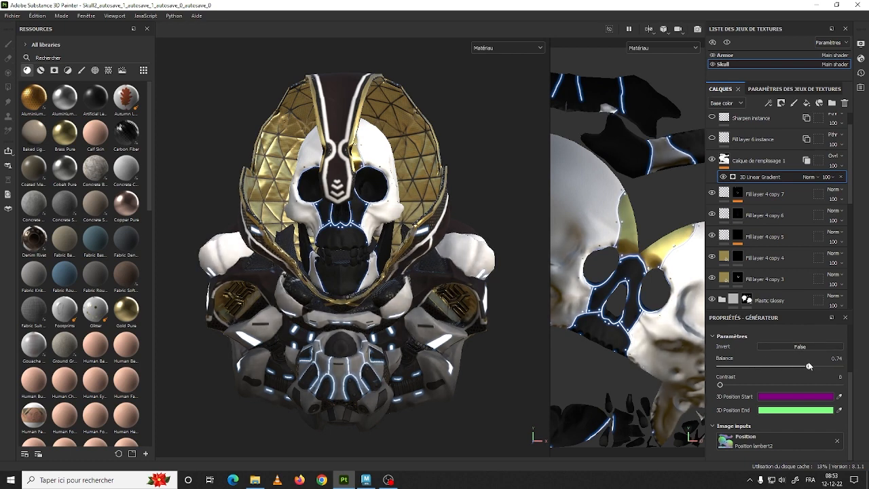
{"action": "left_click", "coordinate": [841, 167]}
{"action": "left_click_drag", "start_coordinate": [864, 182], "coordinate": [843, 203]}
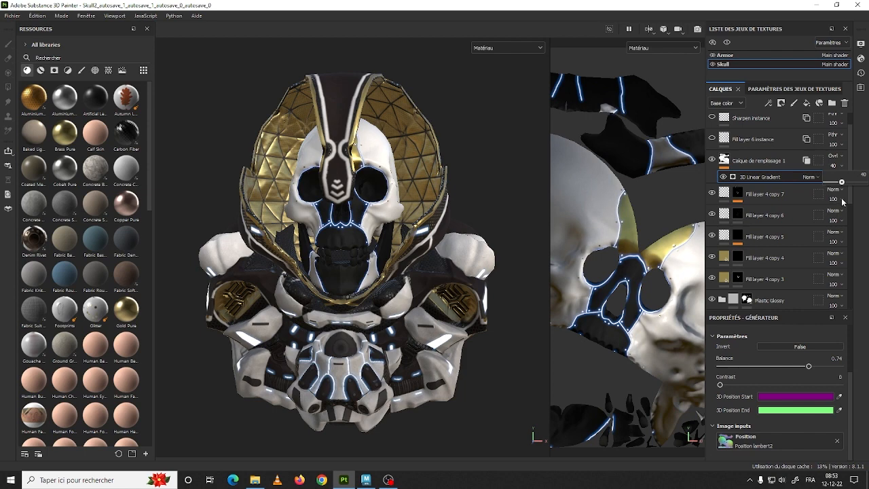
Step: Toggle the gradient fill layer's visibility repeatedly to judge the effect of the softened overlay on the skull and armor
{"action": "left_click", "coordinate": [712, 161]}
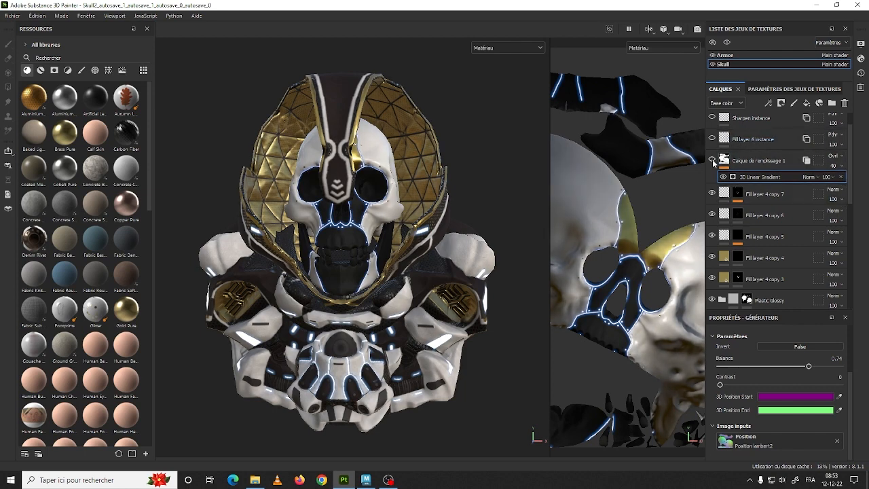
{"action": "left_click", "coordinate": [713, 161]}
{"action": "left_click", "coordinate": [713, 161]}
{"action": "left_click", "coordinate": [712, 161]}
{"action": "left_click", "coordinate": [712, 161]}
{"action": "left_click", "coordinate": [712, 160]}
{"action": "left_click", "coordinate": [712, 161]}
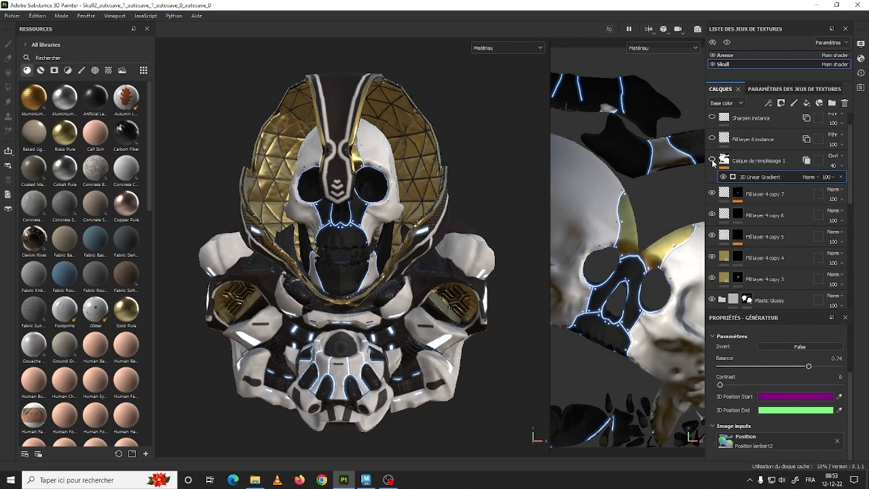
Step: Toggle the gradient fill layer on and off to compare the tonal falloff from the skull to the lower armor
{"action": "left_click", "coordinate": [713, 161]}
{"action": "left_click", "coordinate": [713, 161]}
{"action": "left_click", "coordinate": [713, 161]}
{"action": "left_click", "coordinate": [712, 161]}
{"action": "left_click", "coordinate": [713, 160]}
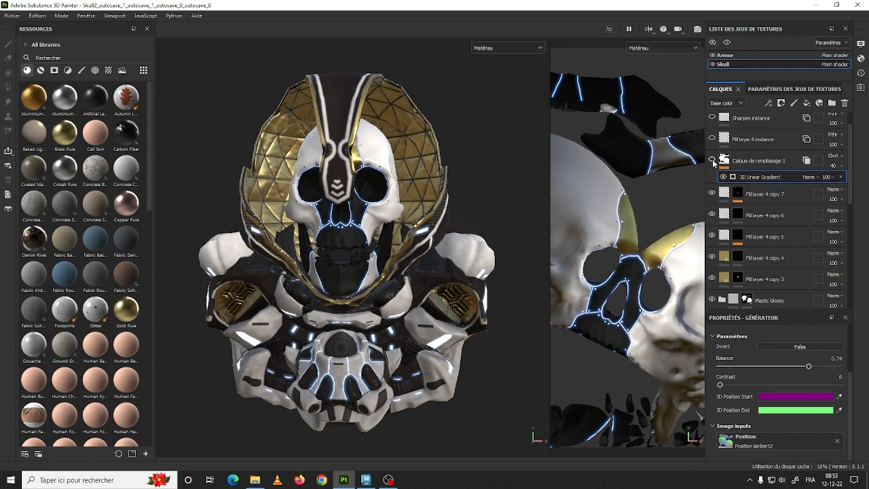
{"action": "left_click", "coordinate": [713, 161]}
{"action": "left_click", "coordinate": [713, 160]}
{"action": "left_click", "coordinate": [712, 161]}
{"action": "left_click", "coordinate": [712, 161]}
{"action": "left_click", "coordinate": [713, 160]}
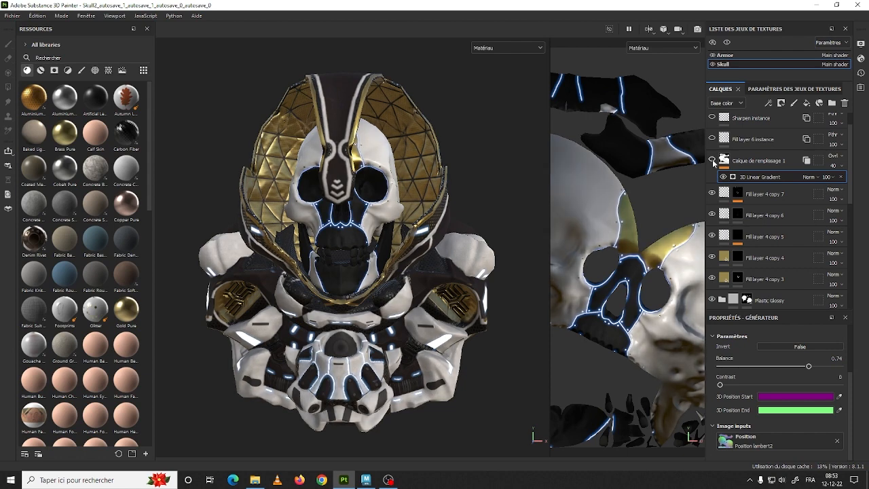
{"action": "left_click", "coordinate": [713, 161]}
{"action": "left_click", "coordinate": [713, 161]}
{"action": "left_click", "coordinate": [713, 160]}
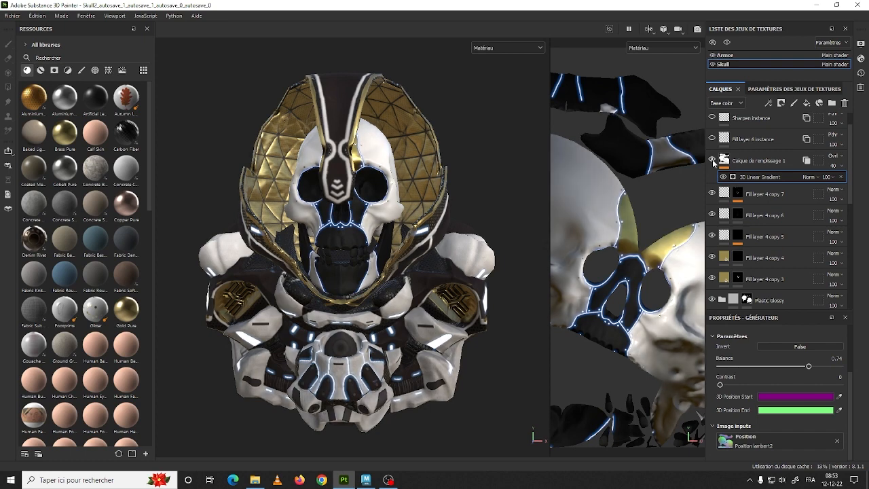
{"action": "left_click", "coordinate": [713, 160]}
{"action": "left_click", "coordinate": [713, 161]}
{"action": "left_click", "coordinate": [712, 161]}
{"action": "left_click", "coordinate": [713, 161]}
{"action": "left_click", "coordinate": [713, 161]}
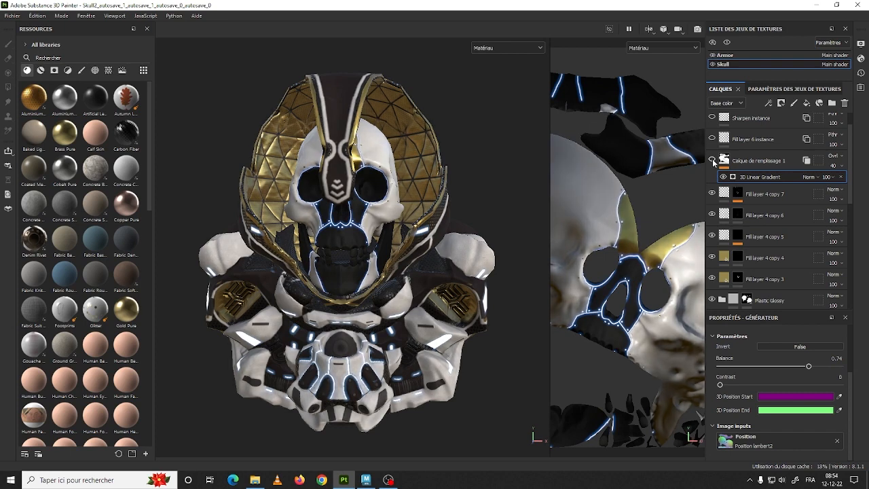
{"action": "left_click", "coordinate": [713, 161]}
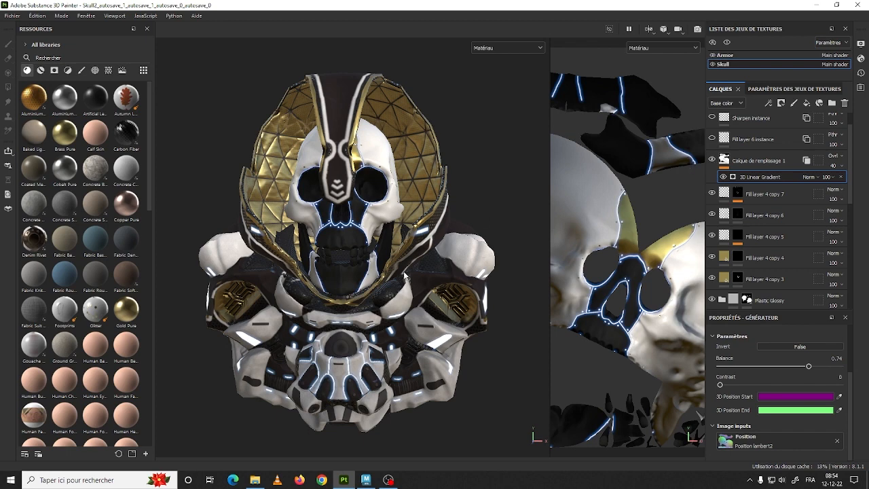
{"action": "left_click", "coordinate": [712, 158]}
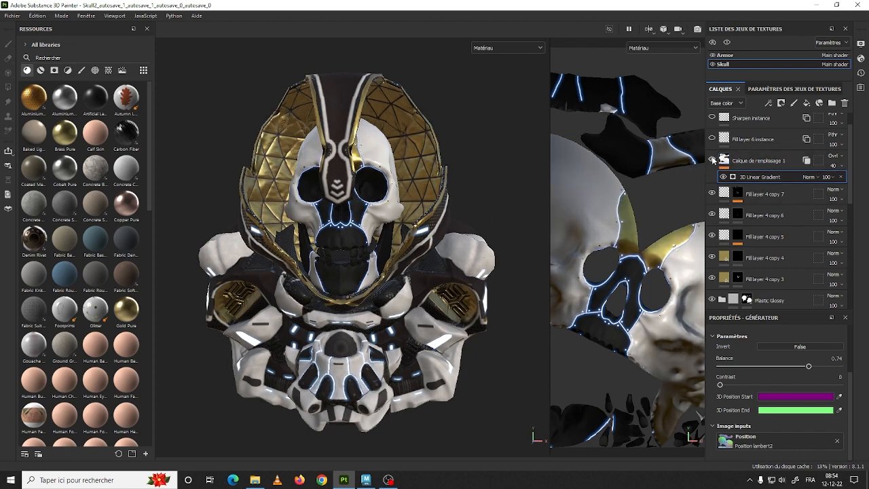
{"action": "left_click", "coordinate": [712, 158]}
{"action": "left_click", "coordinate": [712, 158]}
{"action": "left_click", "coordinate": [712, 158]}
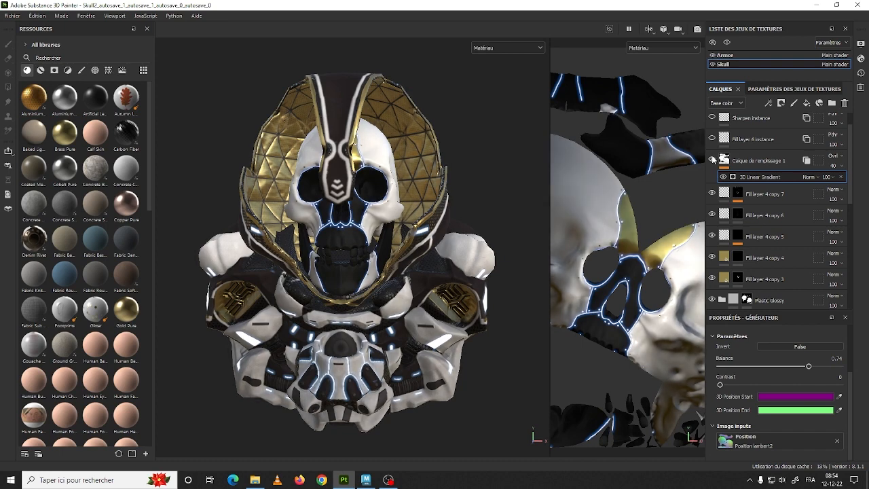
Step: Try the gradient fill layer at maximum opacity and return its opacity to 40
{"action": "left_click", "coordinate": [835, 167]}
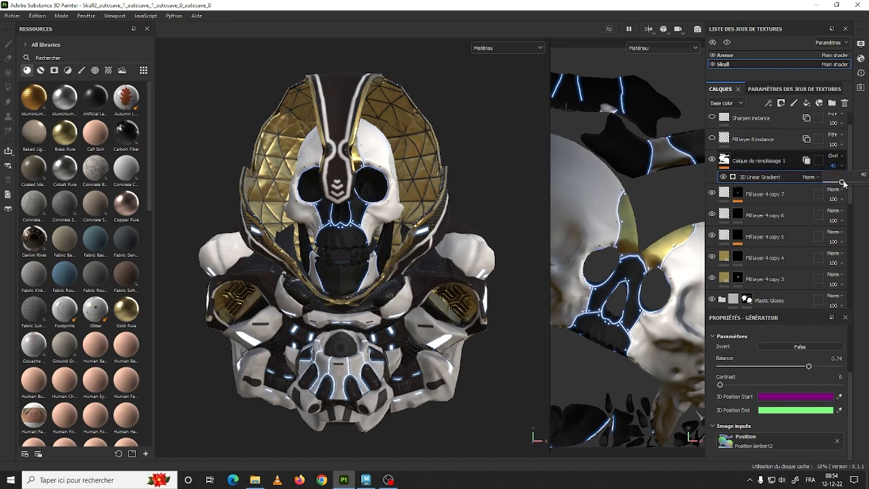
{"action": "left_click_drag", "start_coordinate": [841, 182], "coordinate": [868, 182]}
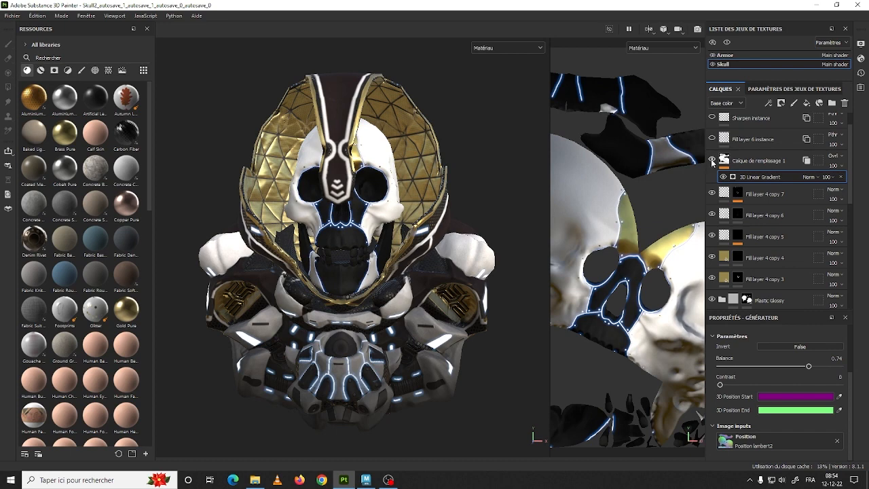
{"action": "left_click", "coordinate": [835, 166]}
{"action": "left_click_drag", "start_coordinate": [866, 182], "coordinate": [842, 184]}
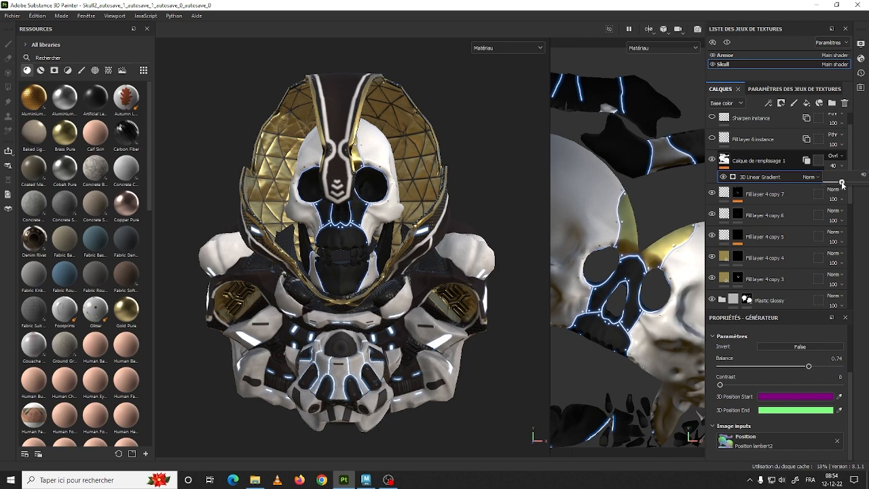
Step: Compare the model with and without the gradient overlay at 40 opacity, leaving the layer visible
{"action": "left_click", "coordinate": [711, 160]}
{"action": "left_click", "coordinate": [711, 160]}
{"action": "left_click", "coordinate": [711, 160]}
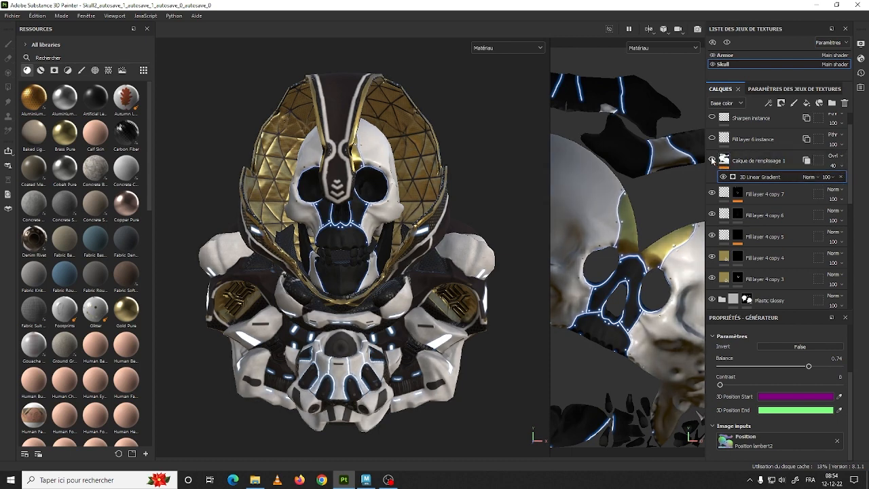
{"action": "left_click", "coordinate": [711, 160]}
{"action": "left_click", "coordinate": [712, 161]}
{"action": "left_click", "coordinate": [712, 161]}
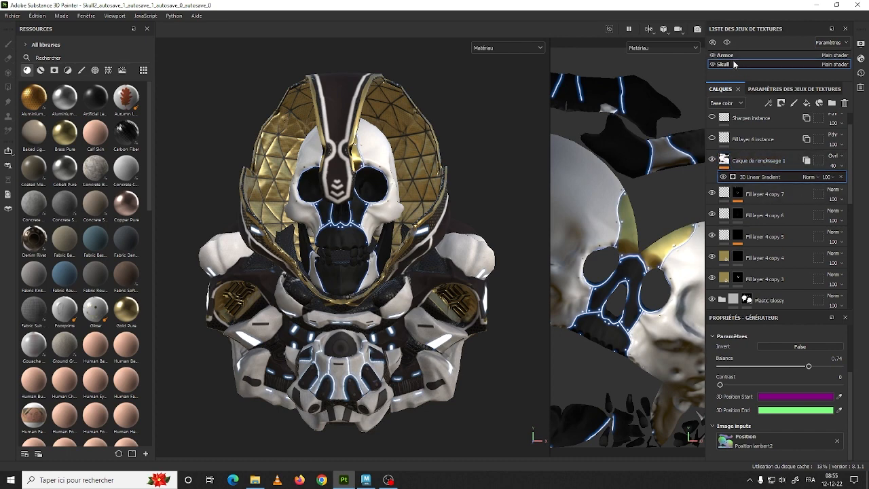
{"action": "left_click", "coordinate": [711, 161]}
{"action": "left_click", "coordinate": [711, 161]}
{"action": "left_click", "coordinate": [712, 161]}
{"action": "left_click", "coordinate": [711, 161]}
{"action": "left_click", "coordinate": [711, 161]}
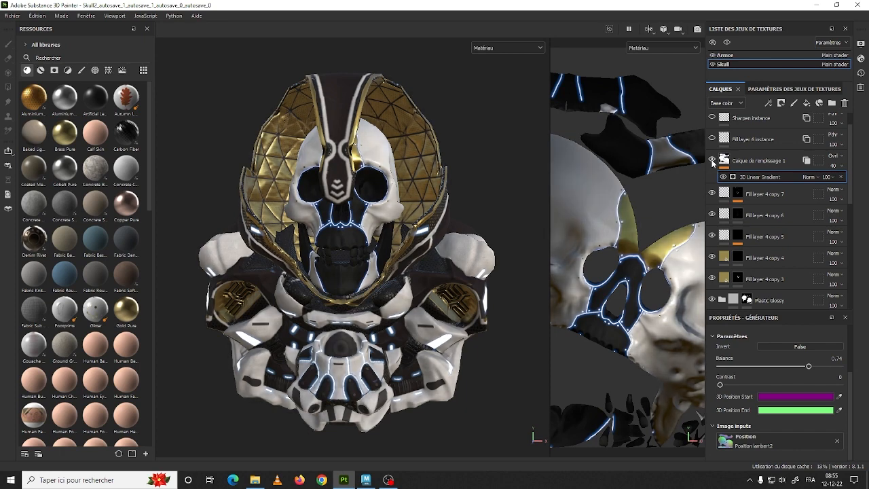
{"action": "left_click", "coordinate": [711, 161]}
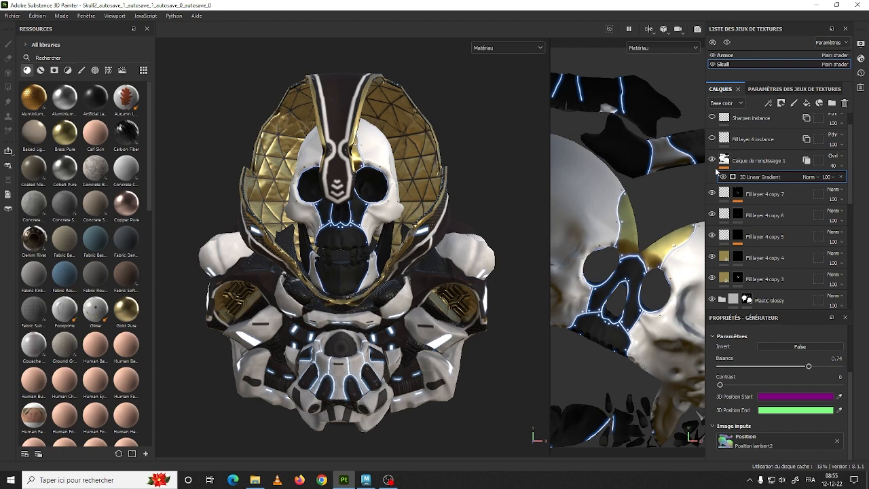
{"action": "left_click", "coordinate": [712, 159]}
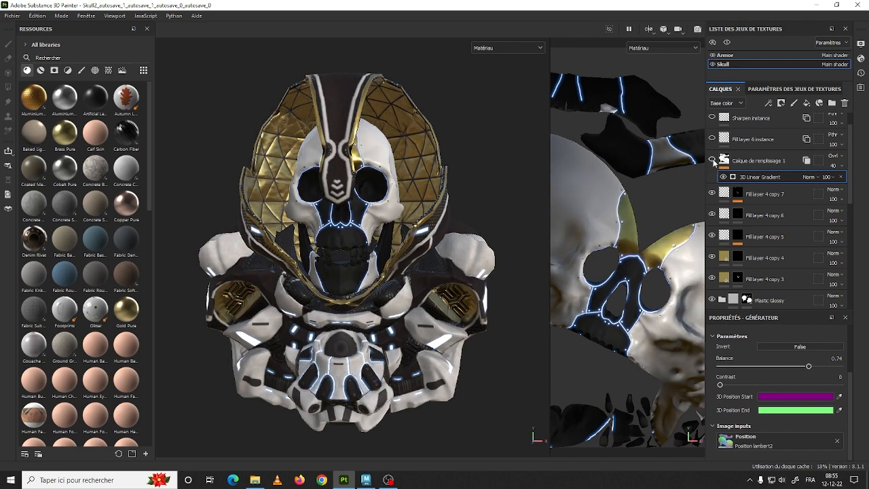
{"action": "left_click", "coordinate": [713, 160]}
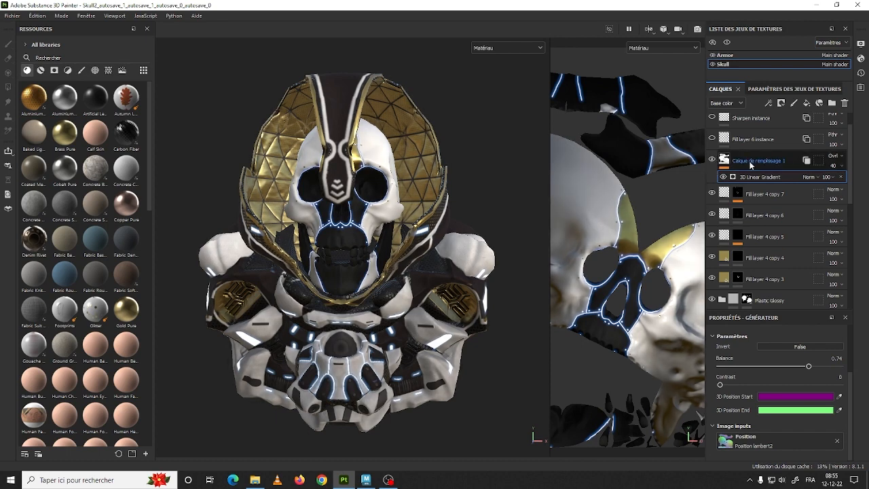
{"action": "left_click", "coordinate": [712, 160]}
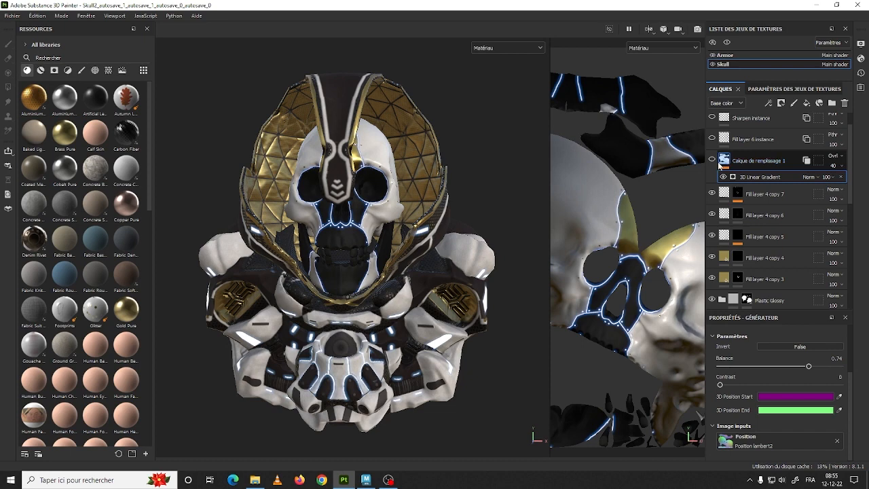
{"action": "left_click", "coordinate": [712, 161]}
Step: Add the Sharpen filter as a new layer directly above the gradient fill layer in the Skull texture set
{"action": "scroll", "coordinate": [739, 146], "scroll_direction": "up", "scroll_amount": 1}
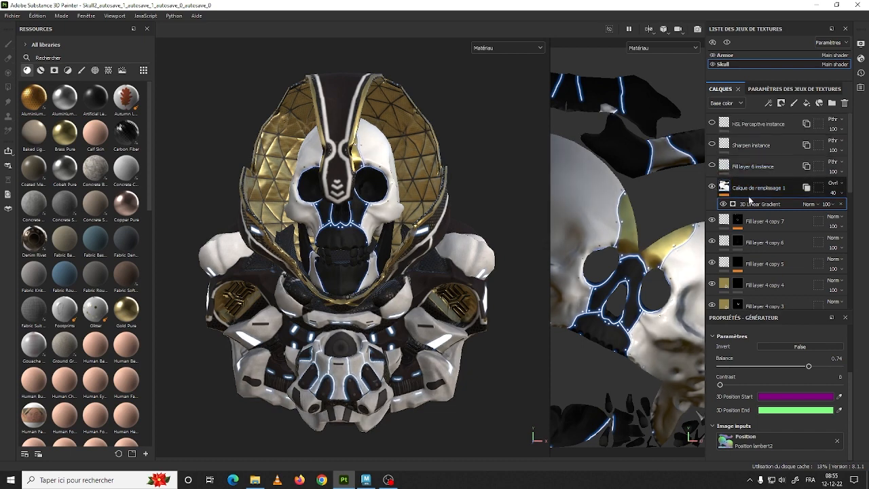
{"action": "left_click", "coordinate": [759, 188]}
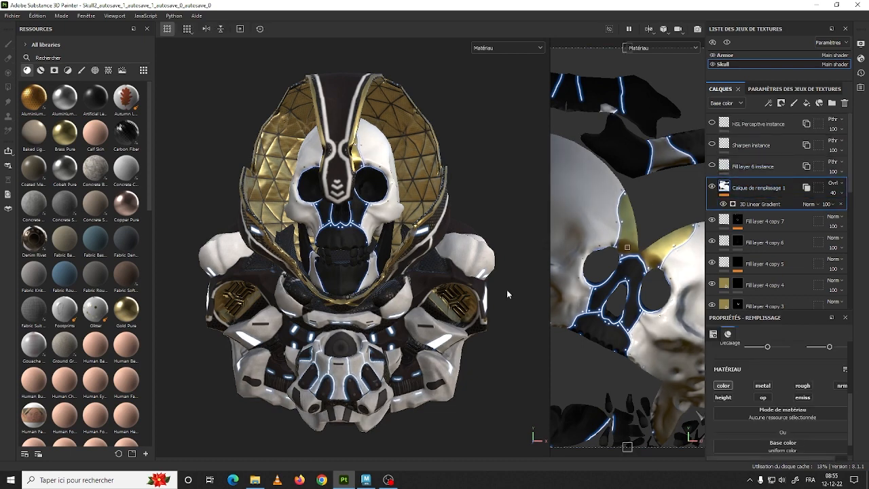
{"action": "left_click", "coordinate": [82, 70]}
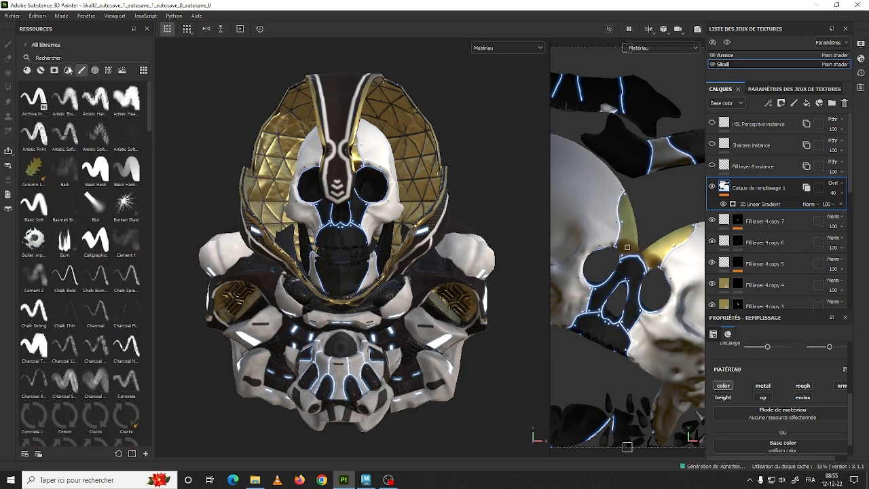
{"action": "left_click", "coordinate": [69, 70]}
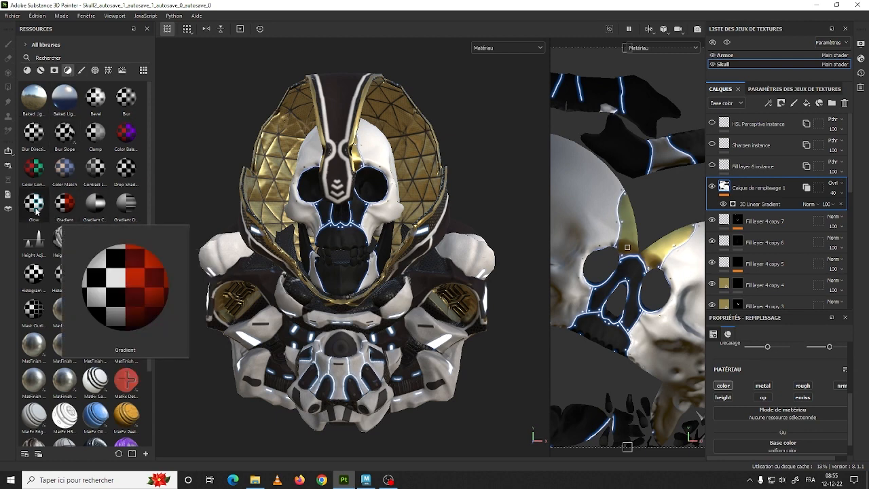
{"action": "scroll", "coordinate": [68, 136], "scroll_direction": "down", "scroll_amount": 3}
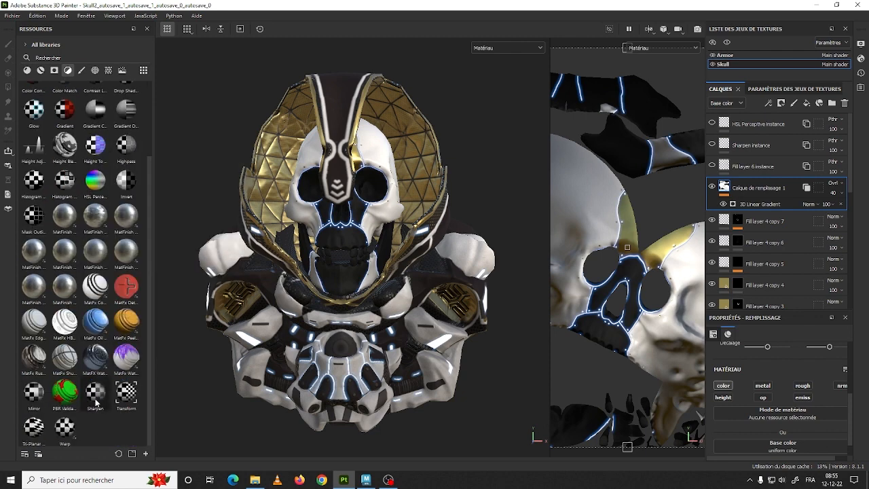
{"action": "left_click_drag", "start_coordinate": [97, 399], "coordinate": [767, 175]}
Step: Set the Sharpen Intensity to 1.04 and restrict the filter to the color channel only
{"action": "scroll", "coordinate": [417, 247], "scroll_direction": "up", "scroll_amount": 5}
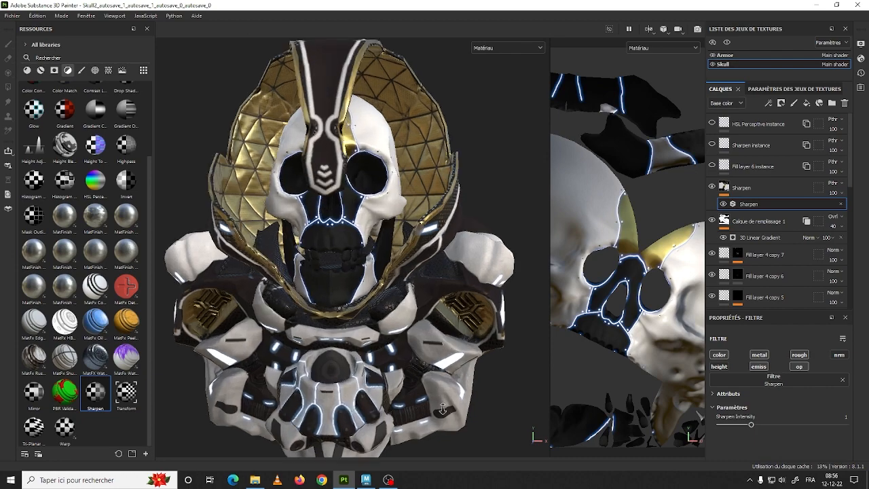
{"action": "scroll", "coordinate": [394, 232], "scroll_direction": "up", "scroll_amount": 5}
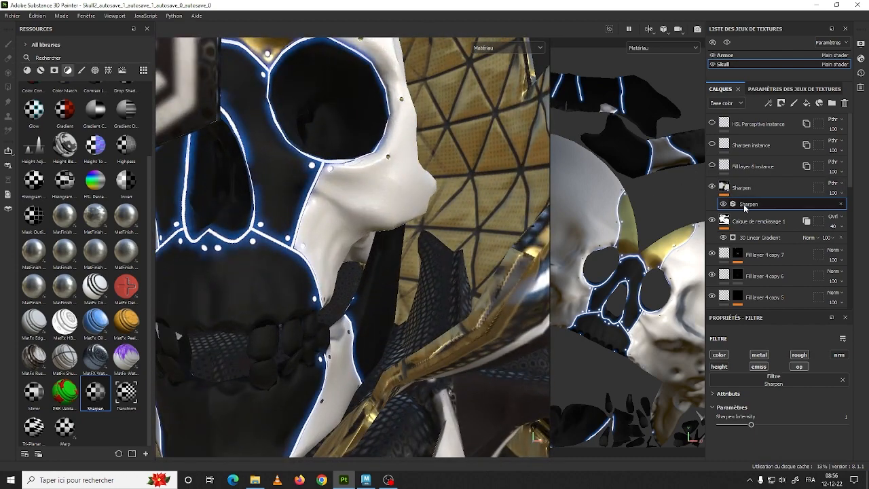
{"action": "mouse_move", "coordinate": [752, 425]}
{"action": "left_mouse_down"}
{"action": "mouse_move", "coordinate": [835, 425]}
{"action": "mouse_move", "coordinate": [752, 425]}
{"action": "left_mouse_up"}
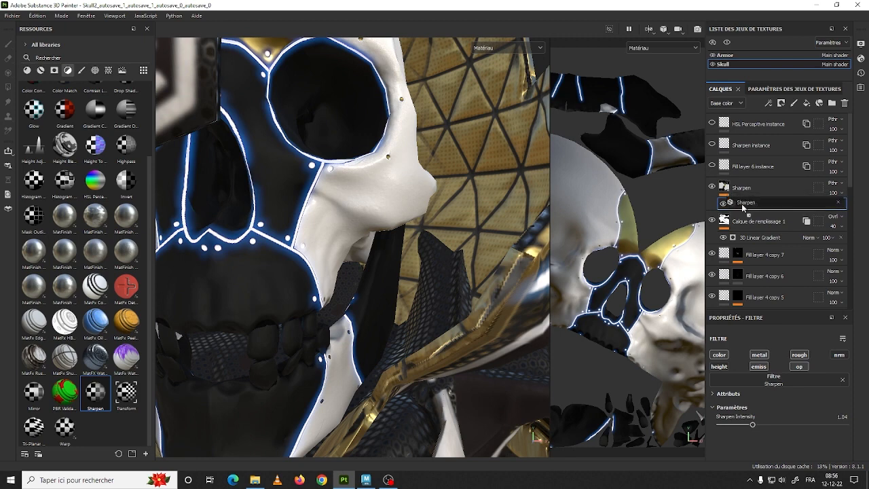
{"action": "left_click", "coordinate": [759, 366]}
{"action": "left_click", "coordinate": [759, 354]}
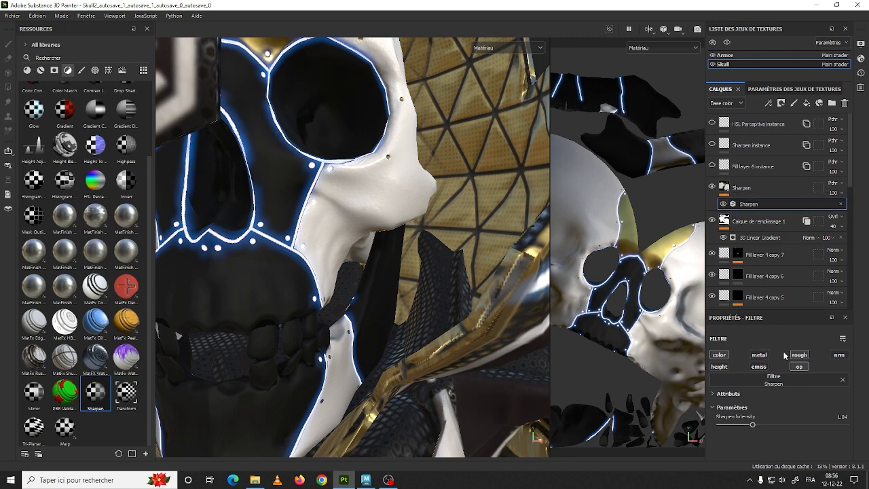
{"action": "left_click", "coordinate": [799, 354]}
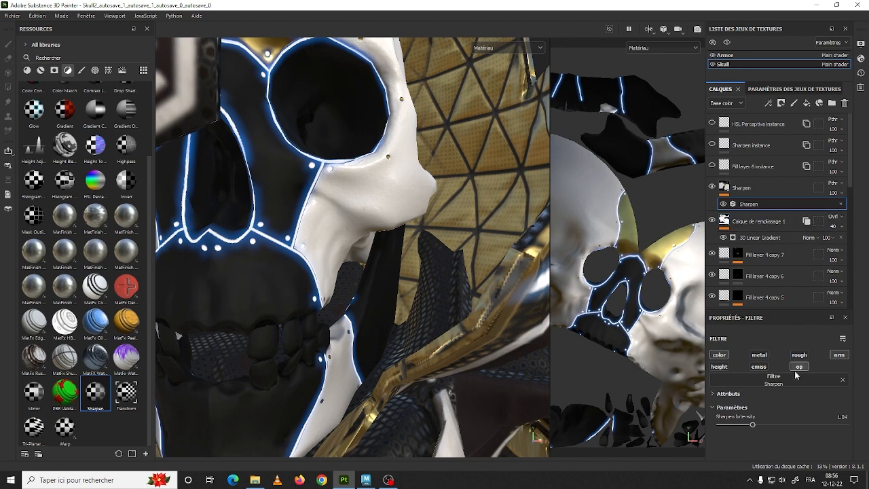
{"action": "mouse_move", "coordinate": [751, 425]}
{"action": "left_mouse_down"}
{"action": "mouse_move", "coordinate": [744, 425]}
{"action": "mouse_move", "coordinate": [811, 424]}
{"action": "mouse_move", "coordinate": [752, 424]}
{"action": "left_mouse_up"}
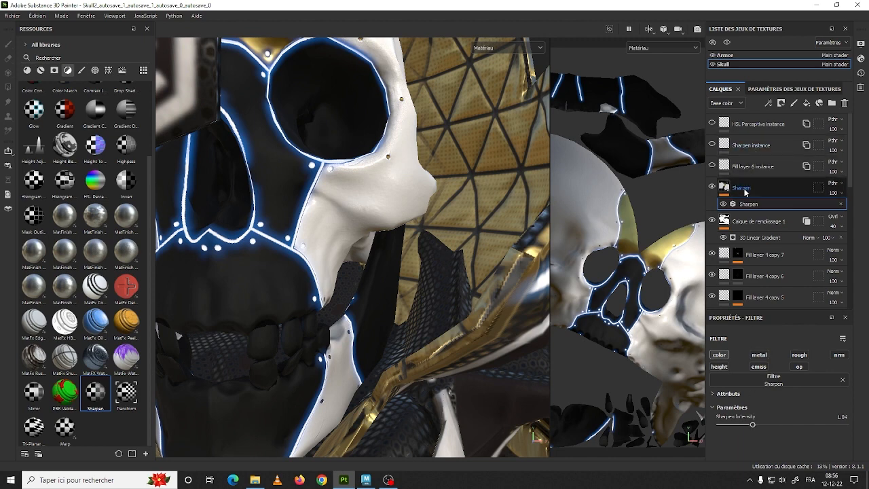
Step: Move the Sharpen layer directly below the gradient fill layer and raise its Sharpen Intensity to 1.92
{"action": "left_click_drag", "start_coordinate": [755, 187], "coordinate": [752, 248]}
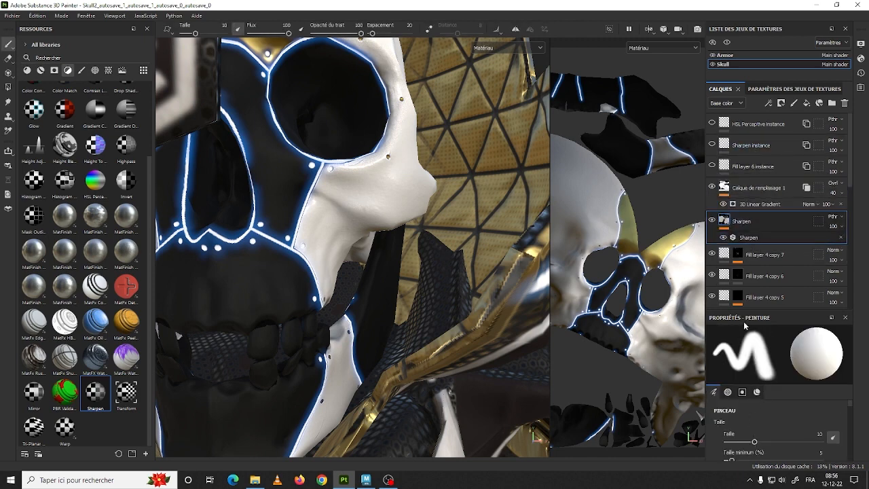
{"action": "scroll", "coordinate": [749, 203], "scroll_direction": "down", "scroll_amount": 3}
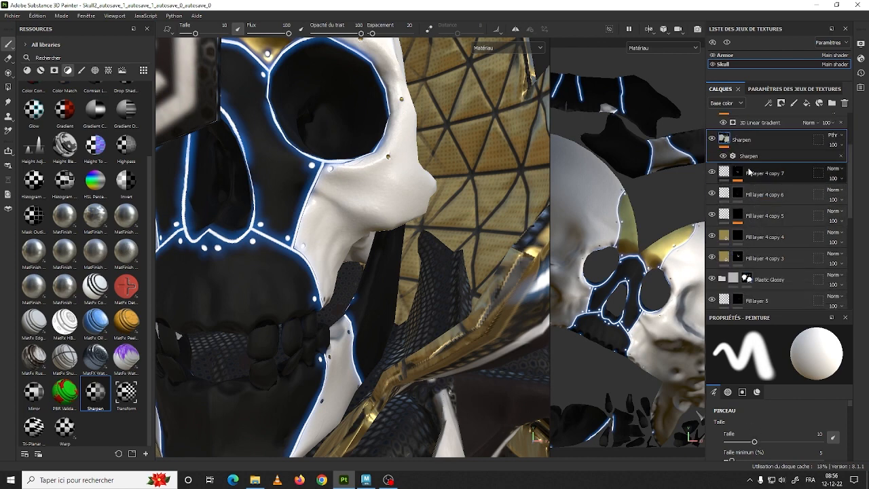
{"action": "left_click", "coordinate": [751, 155]}
{"action": "left_click_drag", "start_coordinate": [832, 424], "coordinate": [779, 423]}
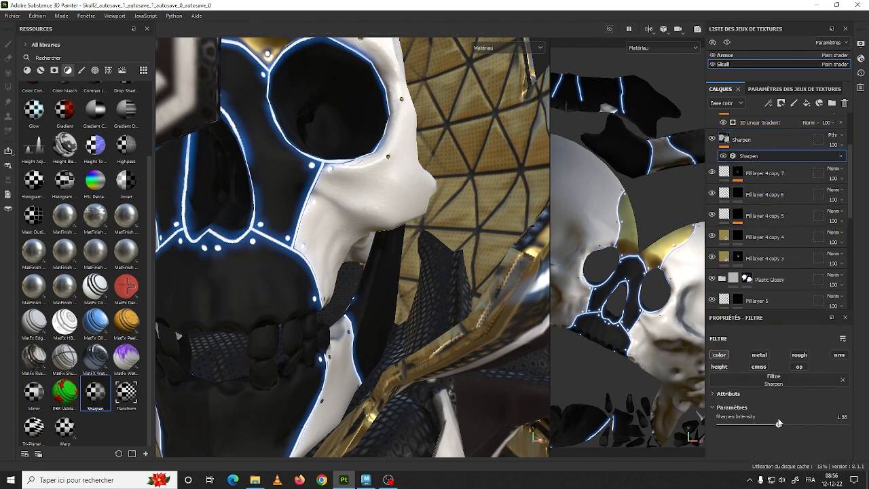
Step: Review the upper layers of the Skull stack and the blending modes available for the gradient fill layer
{"action": "scroll", "coordinate": [768, 163], "scroll_direction": "down", "scroll_amount": 10}
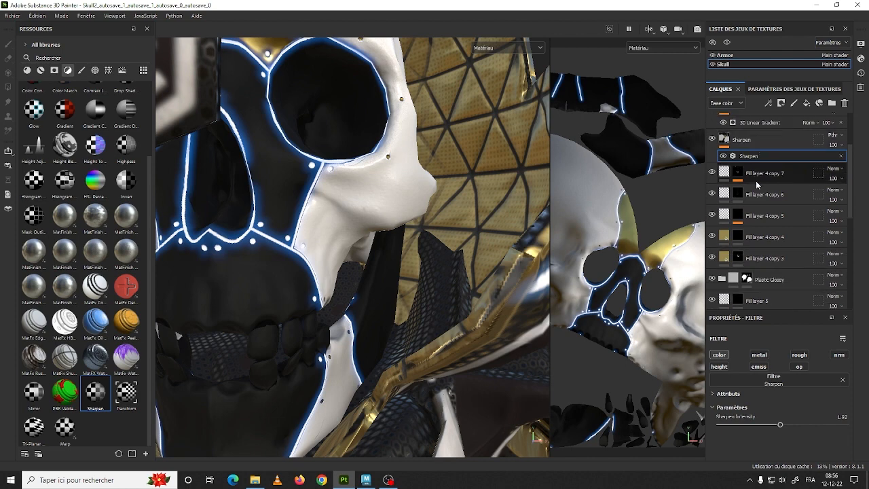
{"action": "scroll", "coordinate": [760, 190], "scroll_direction": "up", "scroll_amount": 10}
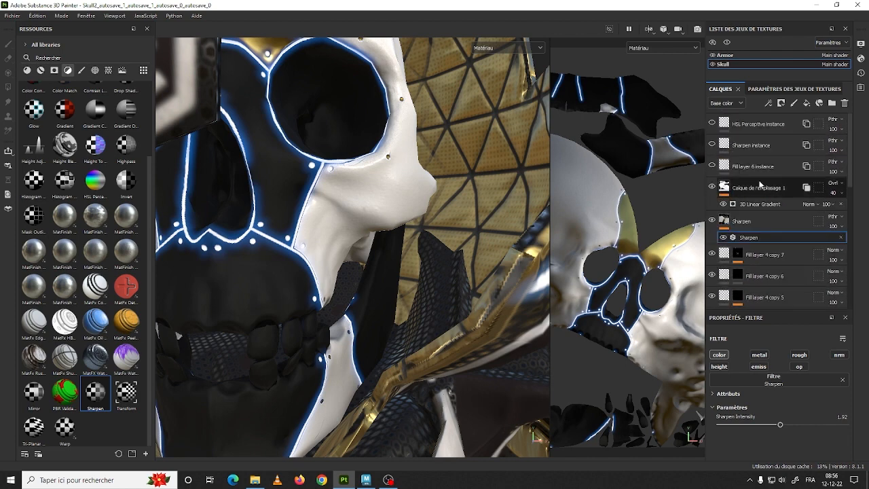
{"action": "left_click", "coordinate": [753, 166]}
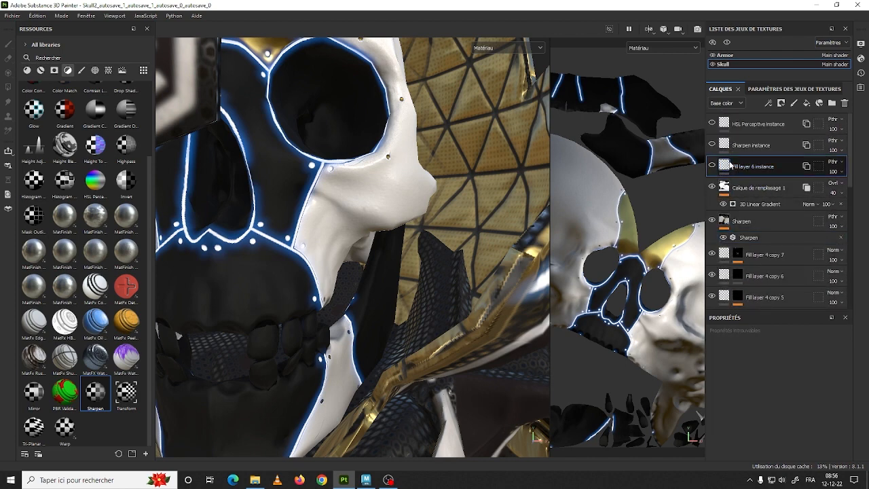
{"action": "left_click", "coordinate": [713, 124]}
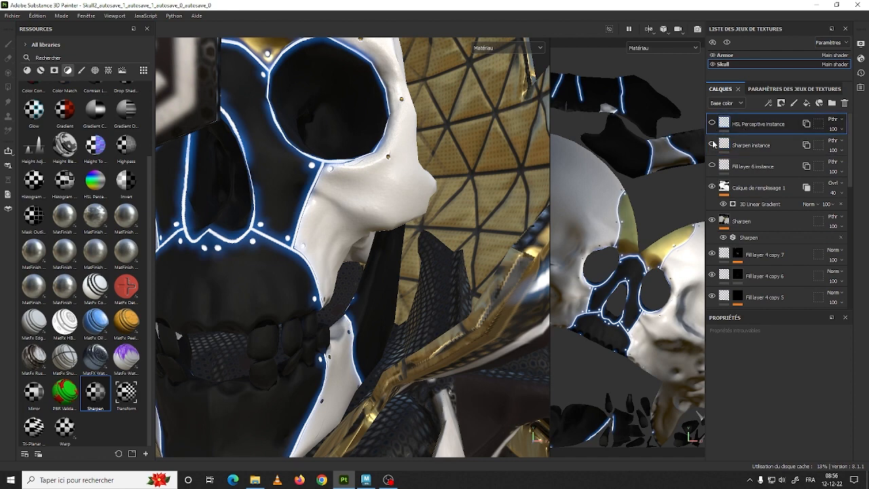
{"action": "left_click", "coordinate": [746, 203]}
{"action": "left_click", "coordinate": [833, 183]}
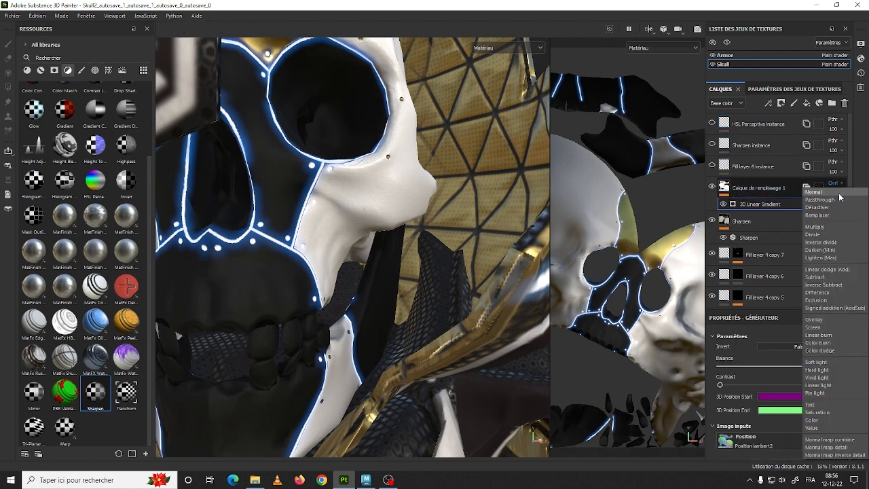
{"action": "left_click", "coordinate": [840, 196]}
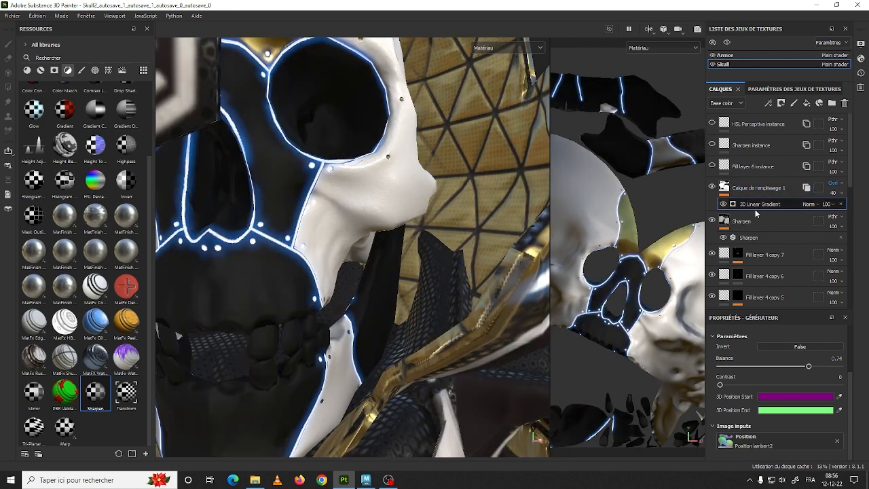
Step: Set the Skull Sharpen layer's blending mode to Normal and open its filter settings
{"action": "left_click", "coordinate": [757, 220]}
{"action": "left_click", "coordinate": [835, 216]}
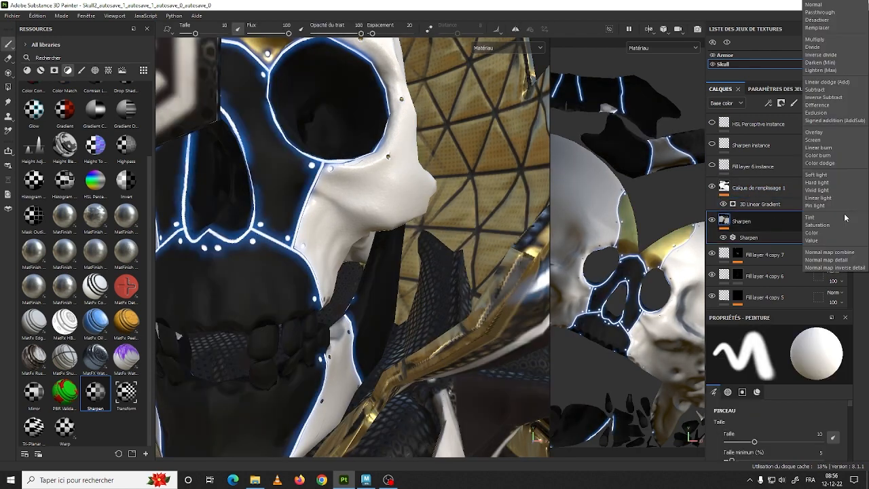
{"action": "left_click", "coordinate": [813, 5]}
{"action": "left_click", "coordinate": [737, 237]}
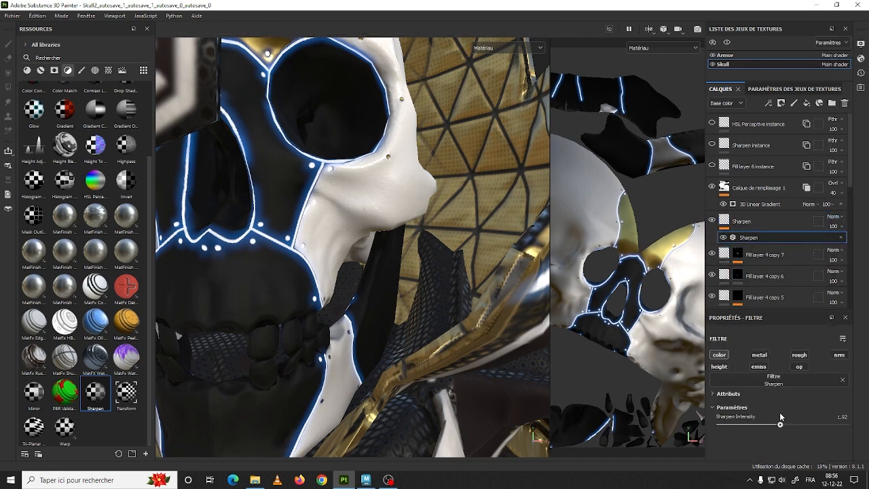
{"action": "left_click", "coordinate": [744, 219]}
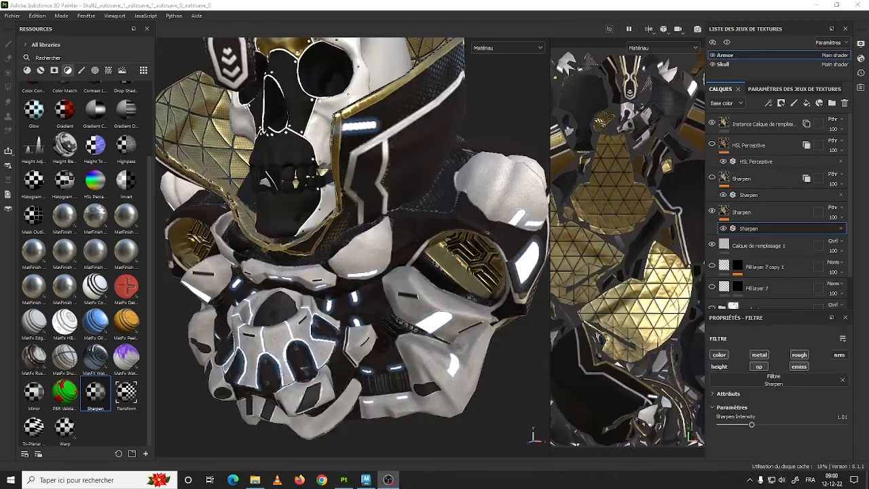
Step: Instance the Armor set's Sharpen layer directly above the fill layer into the Skull texture set
{"action": "right_click", "coordinate": [750, 213]}
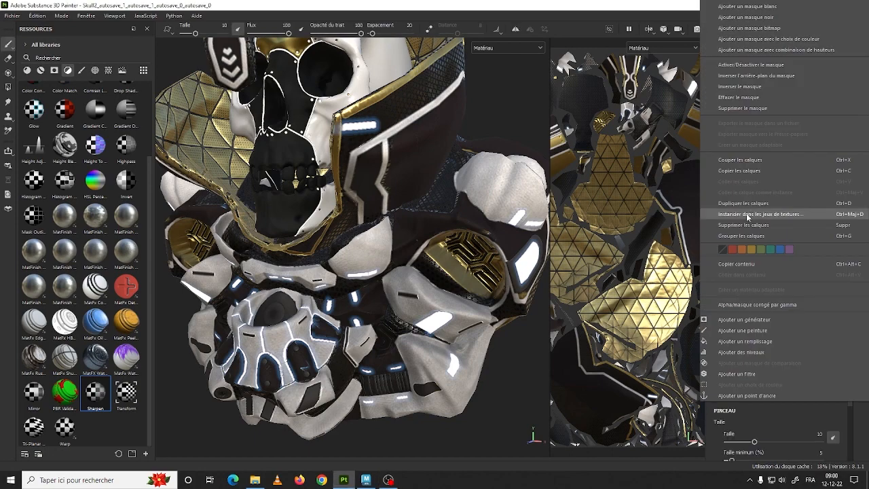
{"action": "left_click", "coordinate": [793, 215]}
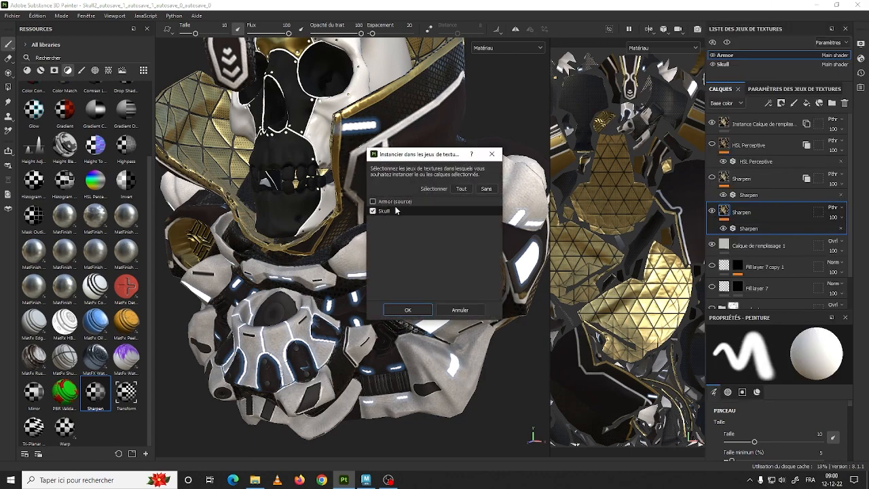
{"action": "left_click", "coordinate": [419, 310]}
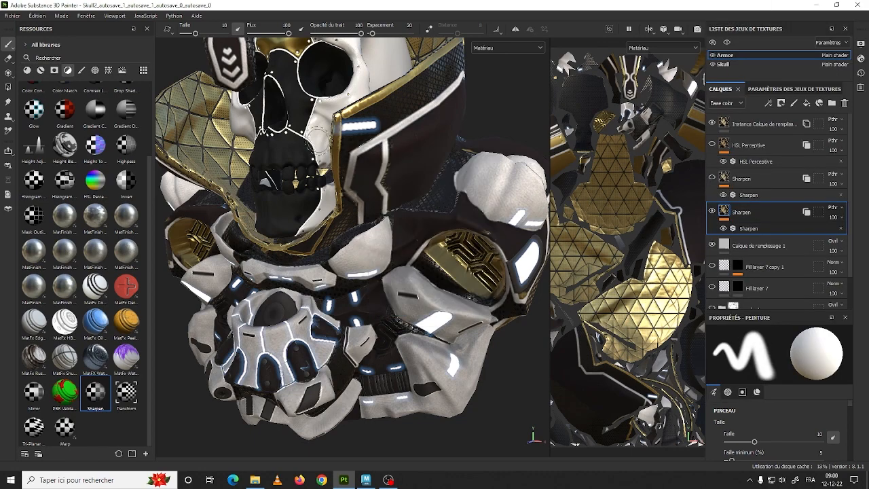
Step: Add an HSL Perceptive filter as a new layer directly above the instanced Sharpen layer in the Armor set
{"action": "left_click_drag", "start_coordinate": [307, 146], "coordinate": [356, 178], "text": "alt"}
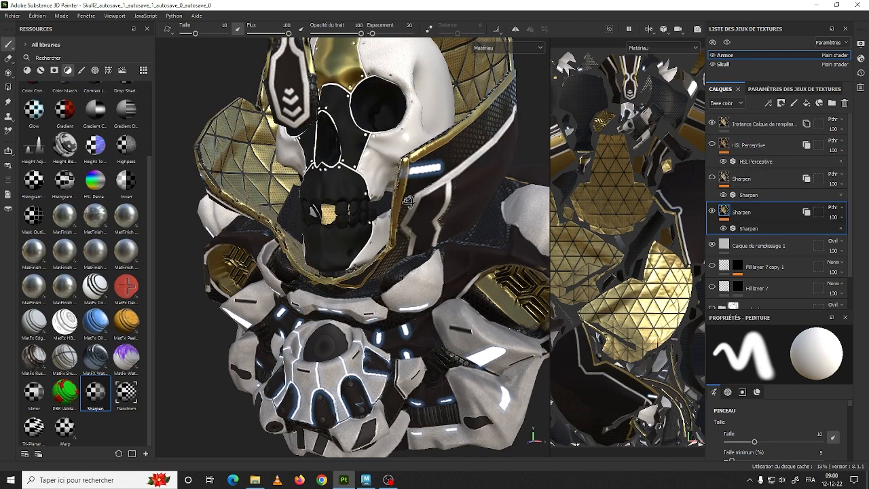
{"action": "left_click_drag", "start_coordinate": [409, 202], "coordinate": [439, 187], "text": "alt"}
{"action": "middle_click_drag", "start_coordinate": [439, 187], "coordinate": [435, 139], "text": "alt"}
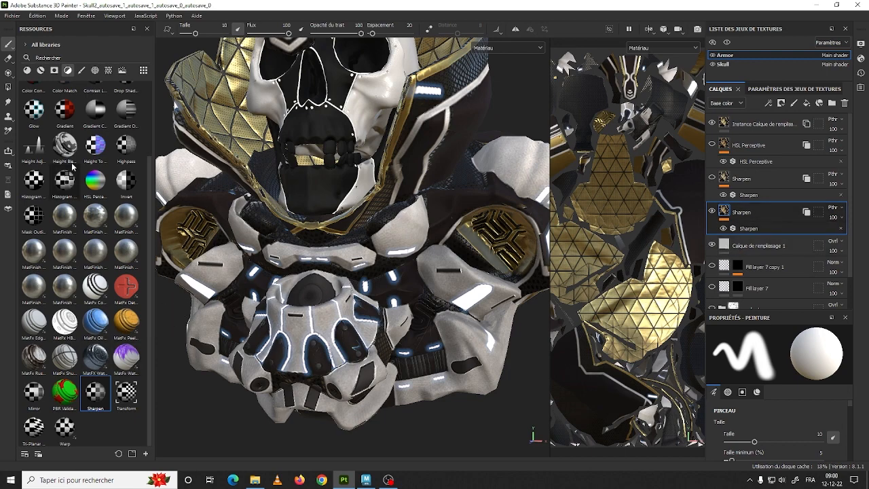
{"action": "left_click_drag", "start_coordinate": [95, 180], "coordinate": [762, 208]}
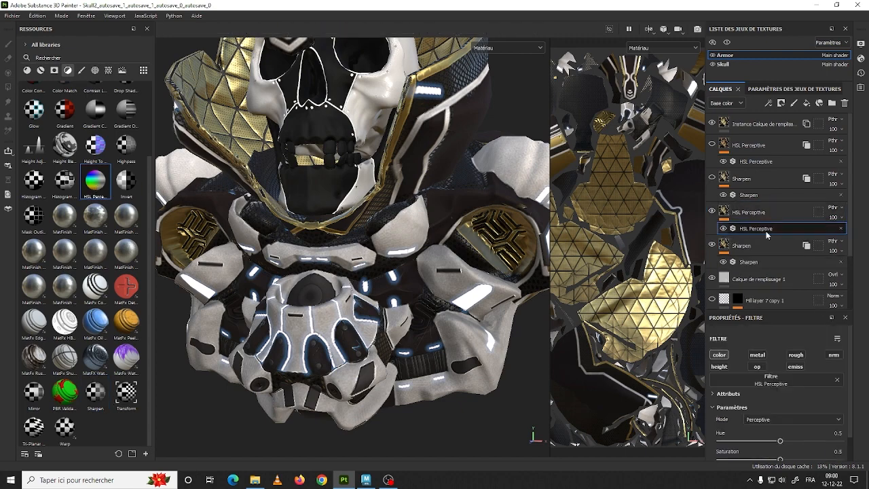
{"action": "scroll", "coordinate": [778, 432], "scroll_direction": "down", "scroll_amount": 1}
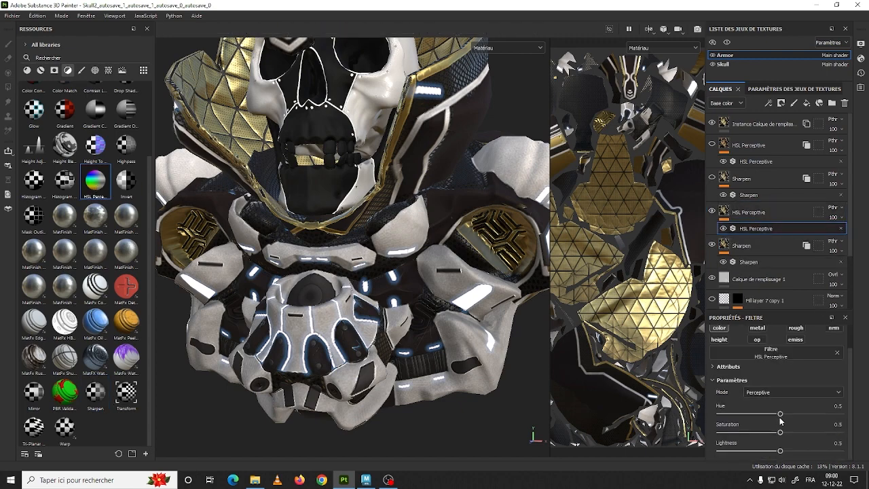
{"action": "mouse_move", "coordinate": [769, 418]}
{"action": "left_mouse_down"}
{"action": "mouse_move", "coordinate": [714, 419]}
{"action": "mouse_move", "coordinate": [819, 421]}
{"action": "mouse_move", "coordinate": [781, 419]}
{"action": "left_mouse_up"}
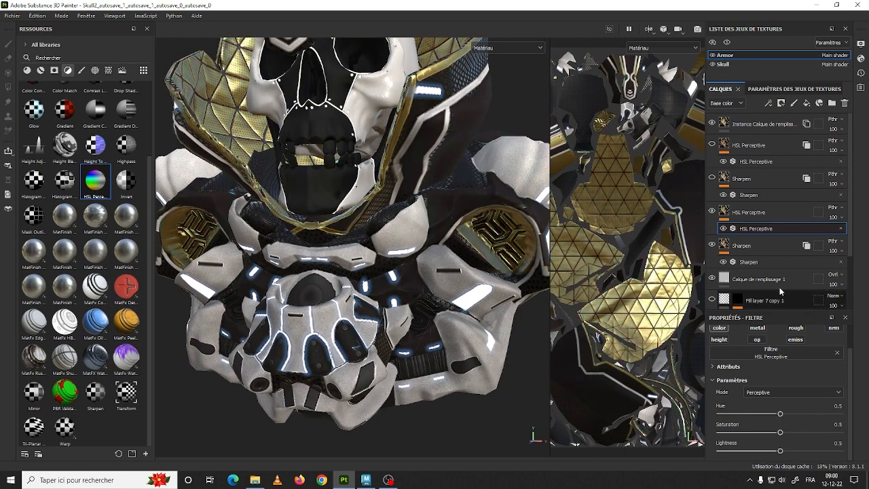
Step: Instance the new HSL Perceptive layer into the Skull texture set
{"action": "right_click", "coordinate": [755, 224]}
{"action": "left_click", "coordinate": [760, 215]}
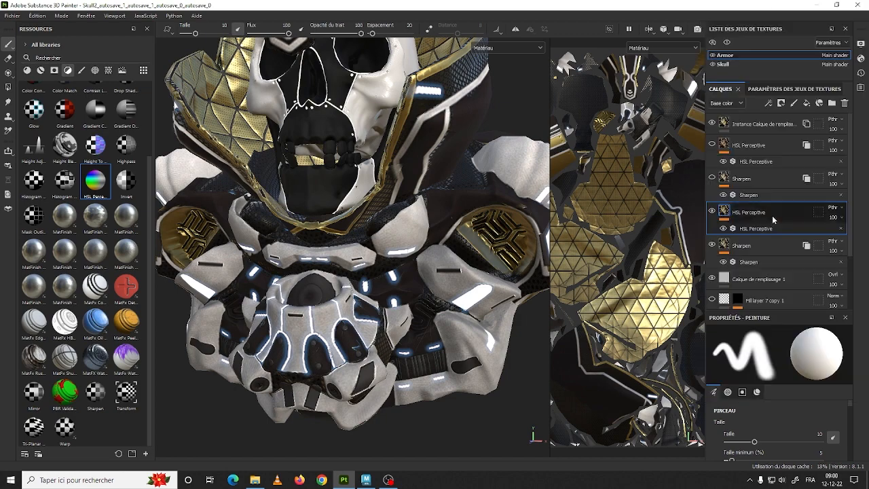
{"action": "left_click", "coordinate": [406, 310]}
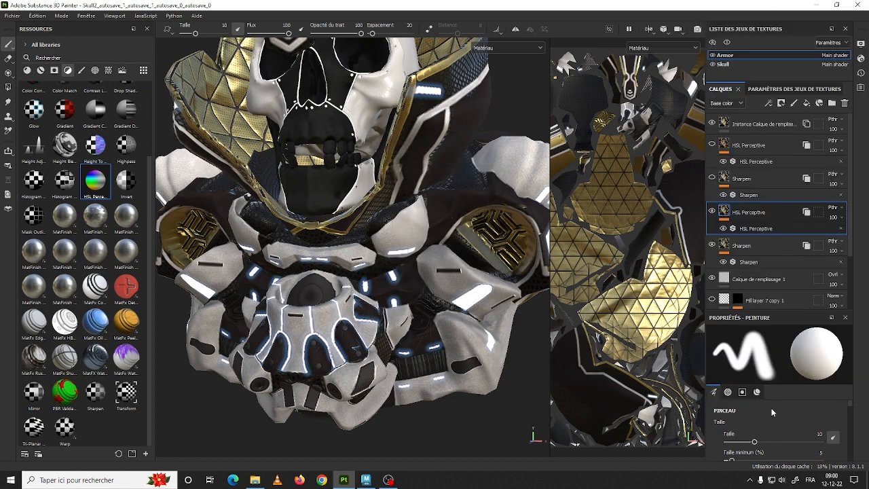
Step: Set the new HSL Perceptive filter to Hue 0.279, Saturation 0.909 and Lightness 0.385
{"action": "left_click", "coordinate": [756, 228]}
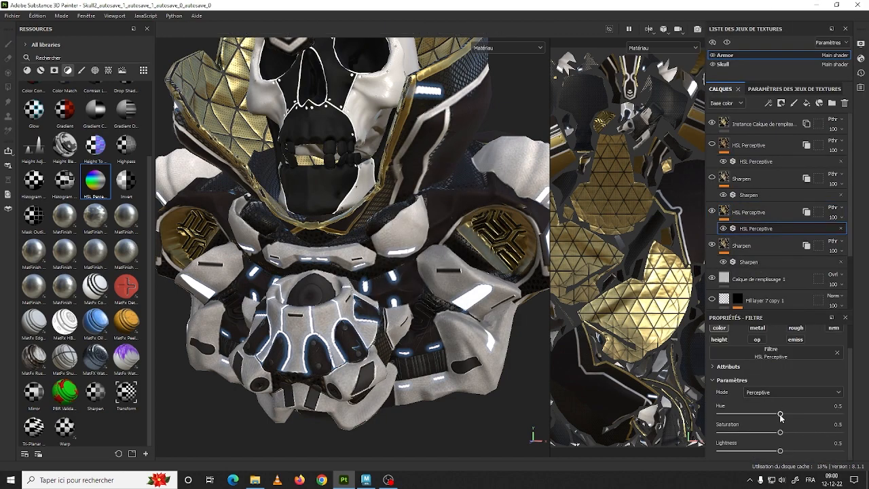
{"action": "mouse_move", "coordinate": [780, 414]}
{"action": "left_mouse_down"}
{"action": "mouse_move", "coordinate": [823, 416]}
{"action": "mouse_move", "coordinate": [791, 419]}
{"action": "mouse_move", "coordinate": [829, 435]}
{"action": "mouse_move", "coordinate": [833, 416]}
{"action": "mouse_move", "coordinate": [791, 415]}
{"action": "left_mouse_up"}
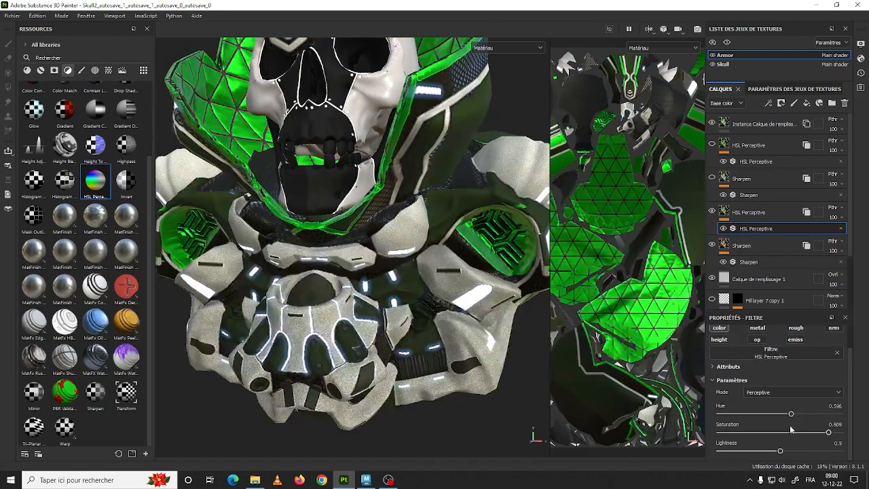
{"action": "mouse_move", "coordinate": [779, 451]}
{"action": "left_mouse_down"}
{"action": "mouse_move", "coordinate": [811, 452]}
{"action": "mouse_move", "coordinate": [766, 451]}
{"action": "left_mouse_up"}
{"action": "left_click_drag", "start_coordinate": [792, 415], "coordinate": [753, 414]}
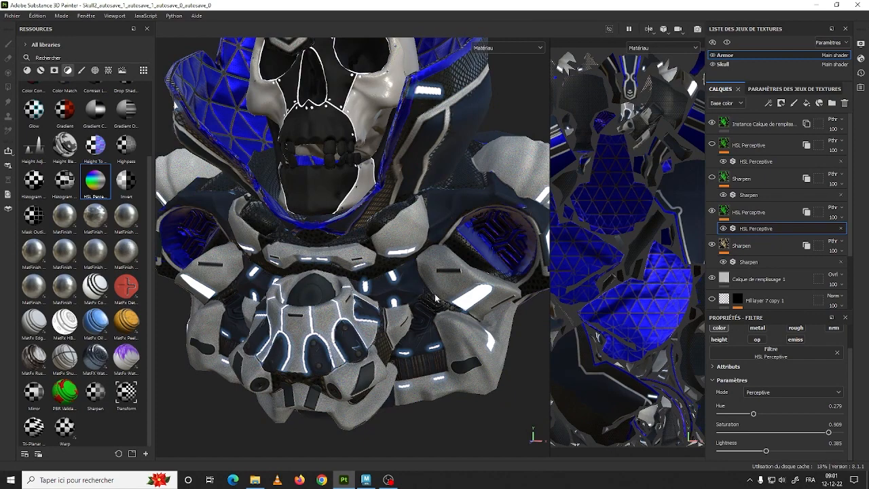
Step: Switch the HSL filter to Regular mode and set Hue 0.706, Saturation 0.543 and Lightness 0.517
{"action": "left_click", "coordinate": [811, 393]}
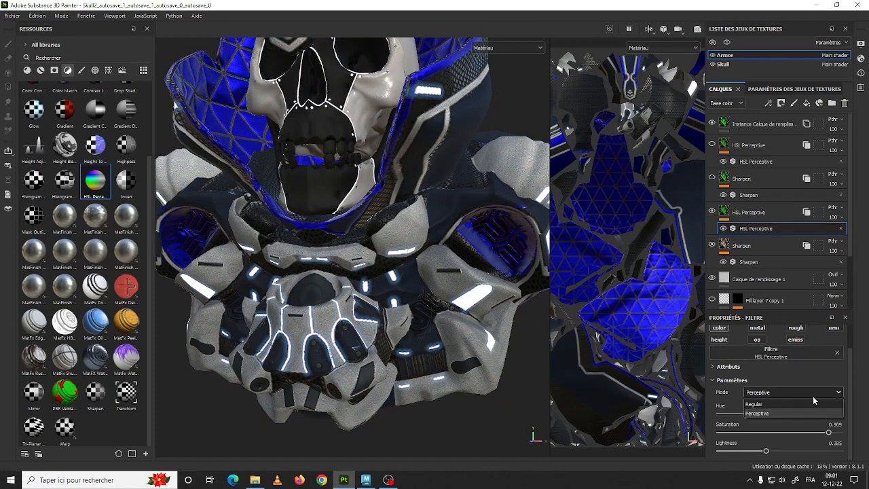
{"action": "left_click", "coordinate": [786, 402]}
{"action": "left_click_drag", "start_coordinate": [759, 415], "coordinate": [778, 415]}
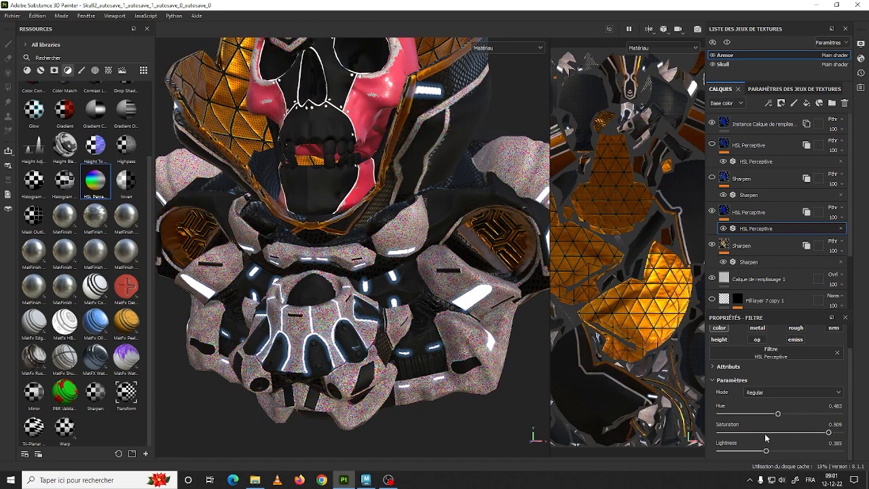
{"action": "left_click_drag", "start_coordinate": [828, 432], "coordinate": [804, 415]}
{"action": "left_click_drag", "start_coordinate": [772, 451], "coordinate": [782, 450]}
{"action": "scroll", "coordinate": [801, 397], "scroll_direction": "up", "scroll_amount": 1}
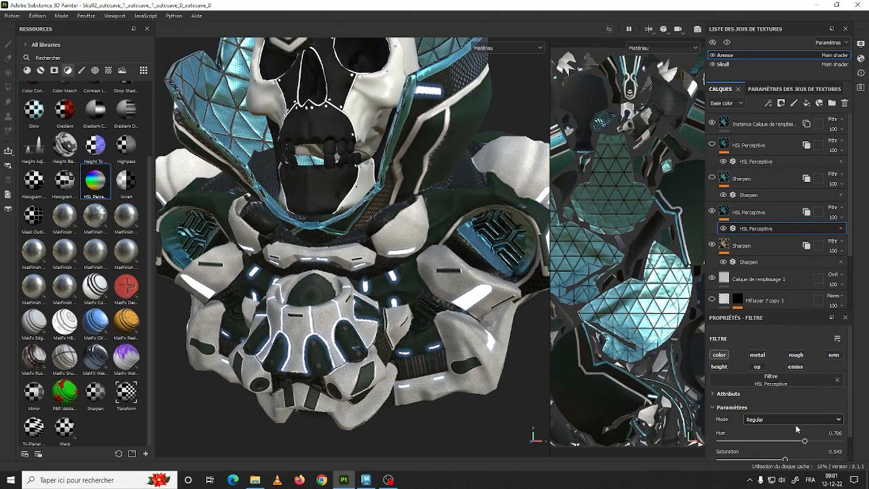
{"action": "scroll", "coordinate": [799, 401], "scroll_direction": "down", "scroll_amount": 1}
Step: Set the HSL filter's Hue to 0.287 and Saturation to 0.562, and inspect the recoloured model from several angles
{"action": "left_click_drag", "start_coordinate": [805, 414], "coordinate": [749, 415]}
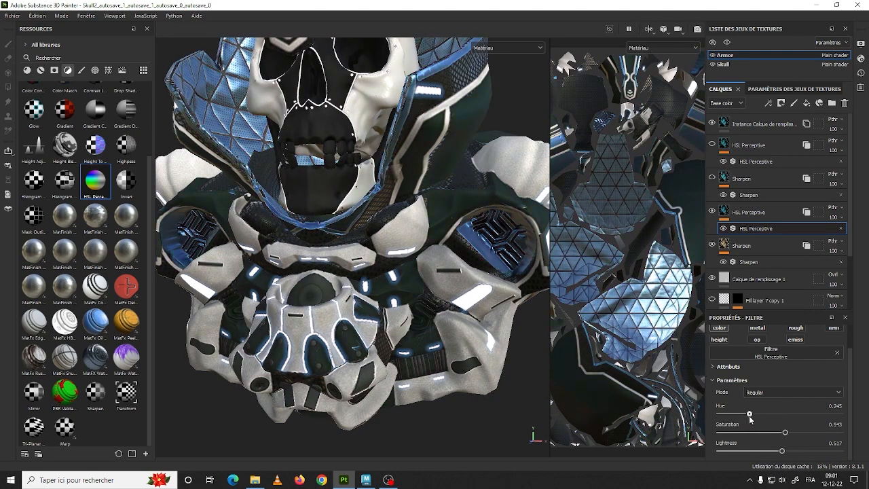
{"action": "scroll", "coordinate": [442, 202], "scroll_direction": "down", "scroll_amount": 4}
{"action": "left_click_drag", "start_coordinate": [400, 220], "coordinate": [372, 262], "text": "alt"}
{"action": "left_click_drag", "start_coordinate": [749, 414], "coordinate": [787, 433]}
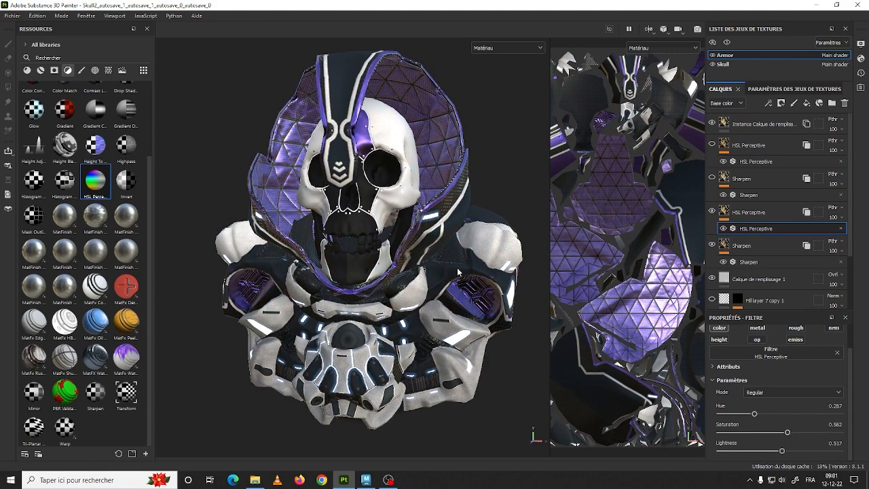
{"action": "left_click_drag", "start_coordinate": [458, 271], "coordinate": [407, 255], "text": "alt"}
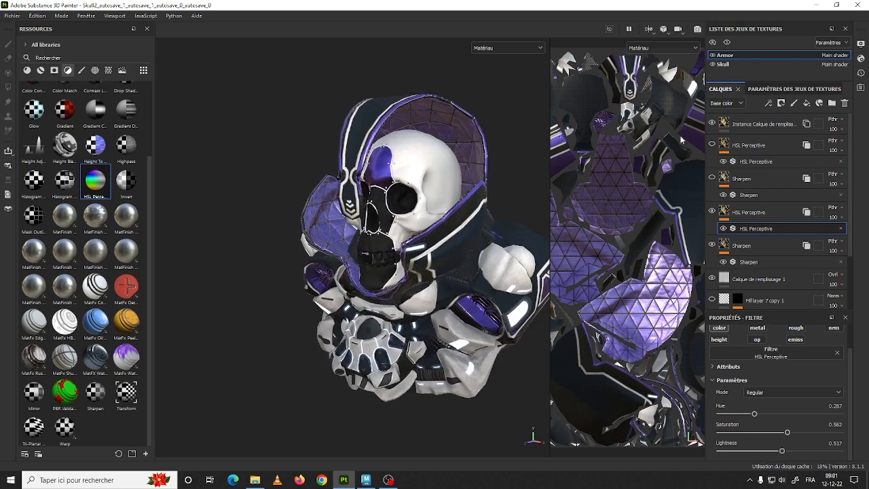
{"action": "left_click_drag", "start_coordinate": [374, 163], "coordinate": [421, 178], "text": "alt"}
{"action": "scroll", "coordinate": [420, 178], "scroll_direction": "up", "scroll_amount": 1}
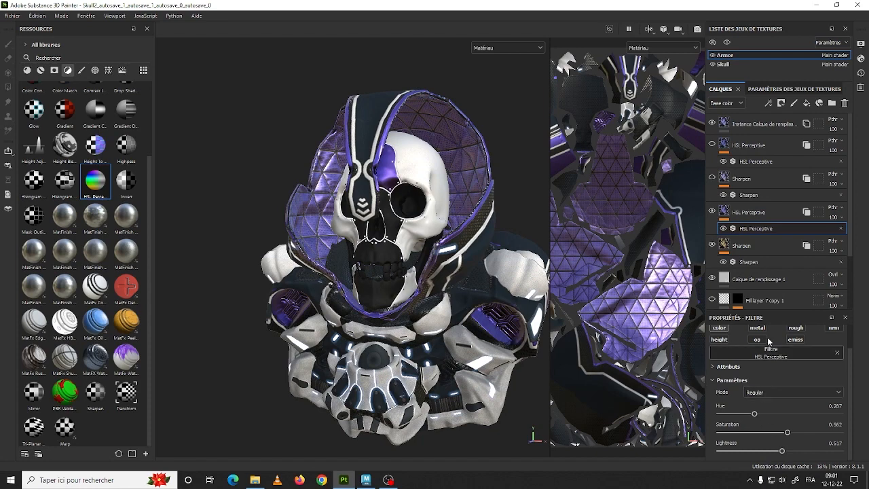
Step: Return the HSL filter to Perceptive mode and reset Hue, Saturation and Lightness to 0.5
{"action": "left_click", "coordinate": [750, 213]}
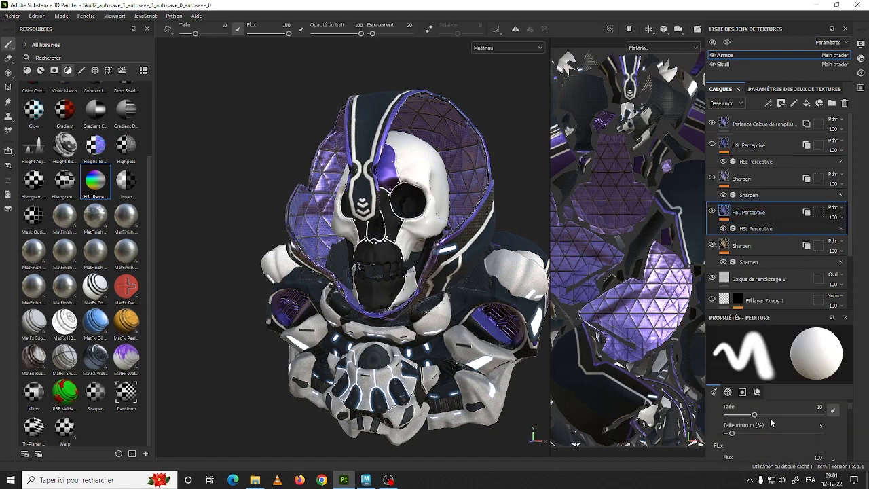
{"action": "left_click", "coordinate": [753, 228]}
{"action": "left_click", "coordinate": [826, 393]}
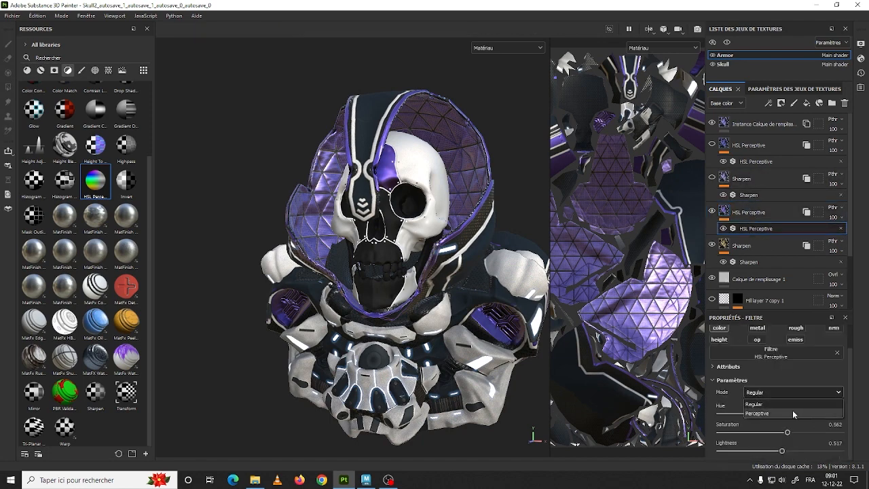
{"action": "left_click", "coordinate": [792, 412]}
{"action": "left_click", "coordinate": [776, 413]}
{"action": "left_click_drag", "start_coordinate": [776, 416], "coordinate": [783, 417]}
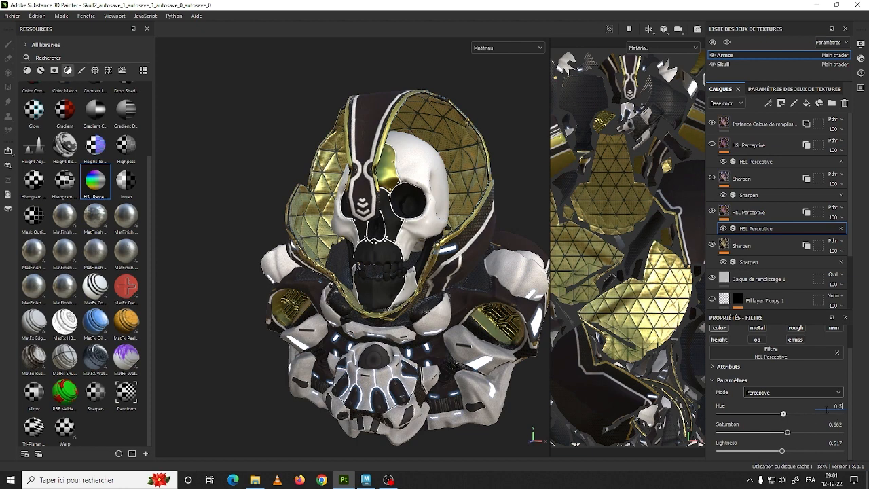
{"action": "key", "text": "Return"}
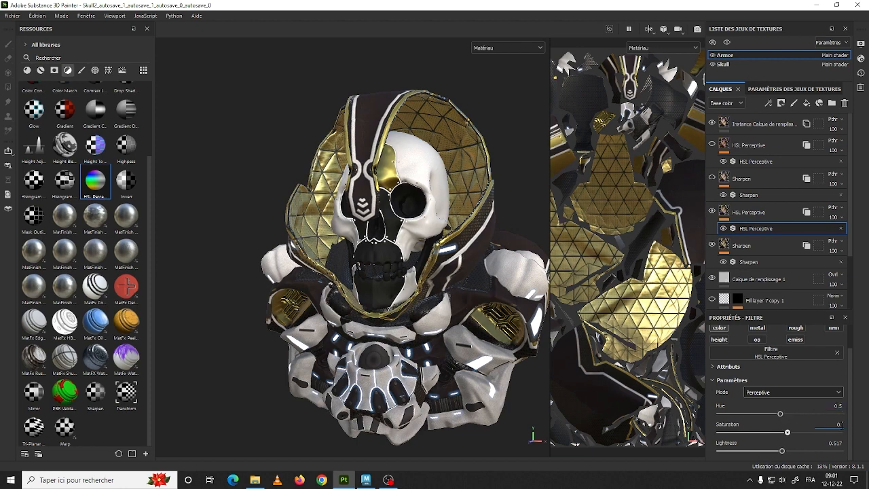
{"action": "key", "text": "Tab"}
Step: Set the HSL Perceptive filter to Hue 0.487, Saturation 0.728 and Lightness 0.521
{"action": "middle_click_drag", "start_coordinate": [411, 294], "coordinate": [312, 255], "text": "alt"}
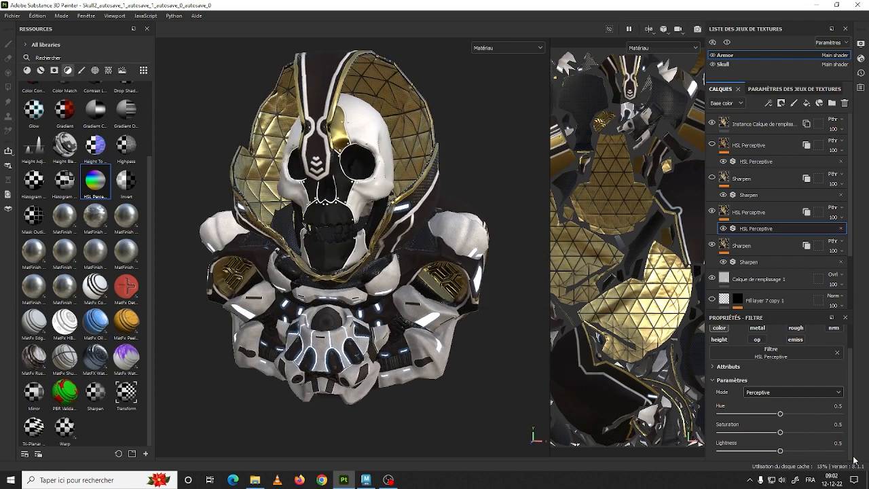
{"action": "left_click_drag", "start_coordinate": [779, 452], "coordinate": [783, 452]}
{"action": "left_click_drag", "start_coordinate": [778, 451], "coordinate": [818, 433]}
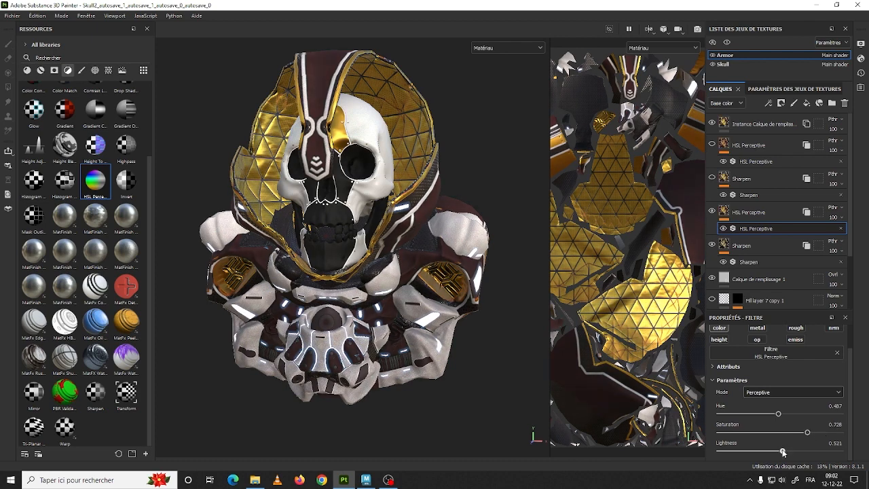
Step: Set the HSL Perceptive filter's Lightness to 0.449 and compare the model with the HSL layer hidden and shown
{"action": "mouse_move", "coordinate": [779, 452]}
{"action": "left_mouse_down"}
{"action": "mouse_move", "coordinate": [755, 453]}
{"action": "mouse_move", "coordinate": [775, 452]}
{"action": "left_mouse_up"}
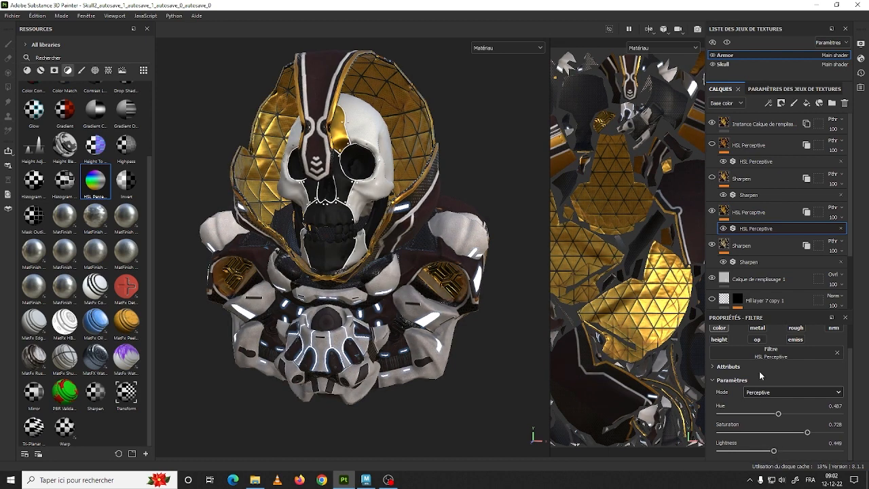
{"action": "left_click", "coordinate": [712, 212]}
{"action": "left_click", "coordinate": [712, 212]}
{"action": "left_click", "coordinate": [712, 212]}
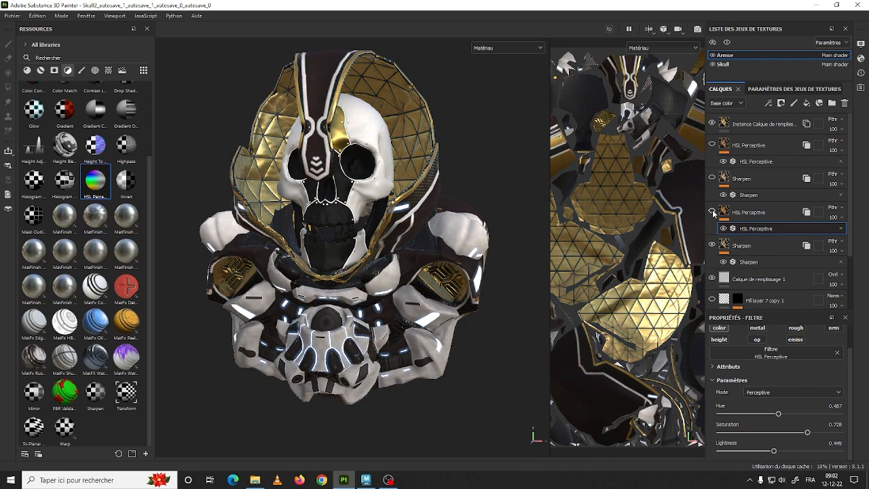
{"action": "left_click", "coordinate": [712, 212]}
{"action": "left_click", "coordinate": [712, 212]}
{"action": "left_click", "coordinate": [712, 211]}
{"action": "left_click", "coordinate": [712, 212]}
{"action": "left_click", "coordinate": [712, 212]}
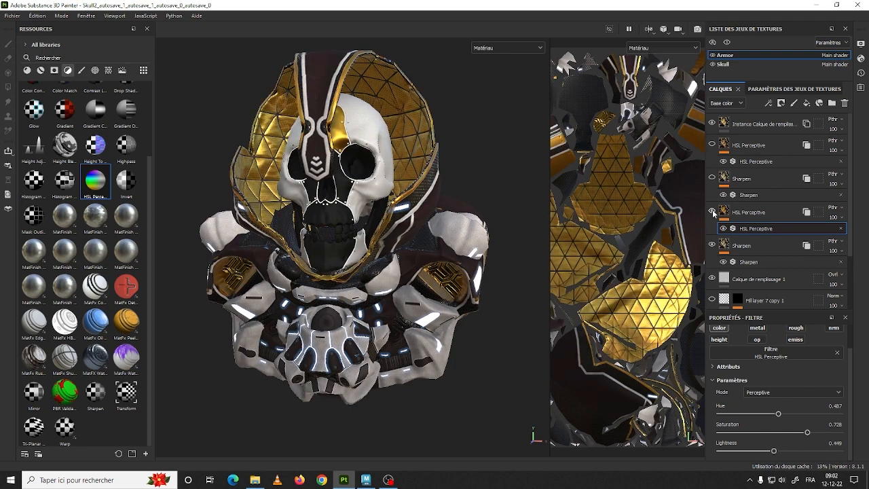
{"action": "left_click", "coordinate": [712, 211]}
{"action": "left_click", "coordinate": [712, 212]}
{"action": "left_click", "coordinate": [712, 211]}
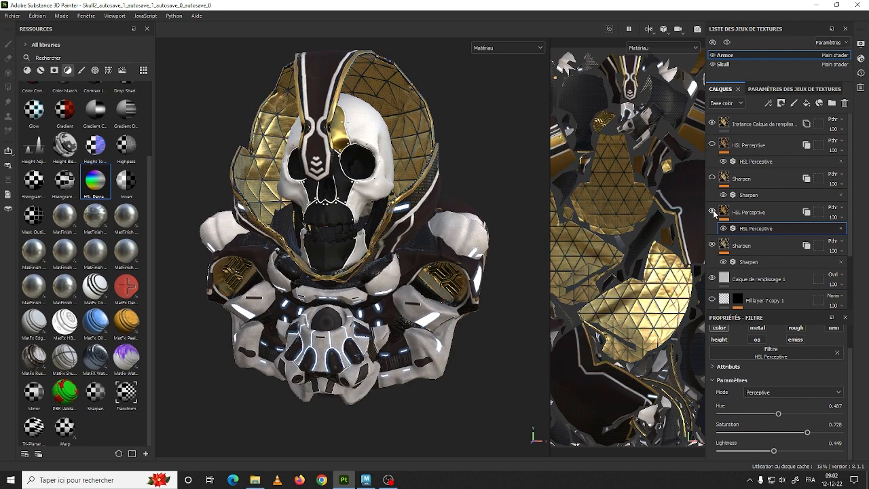
{"action": "left_click", "coordinate": [713, 212]}
{"action": "left_click", "coordinate": [713, 212]}
{"action": "left_click", "coordinate": [712, 212]}
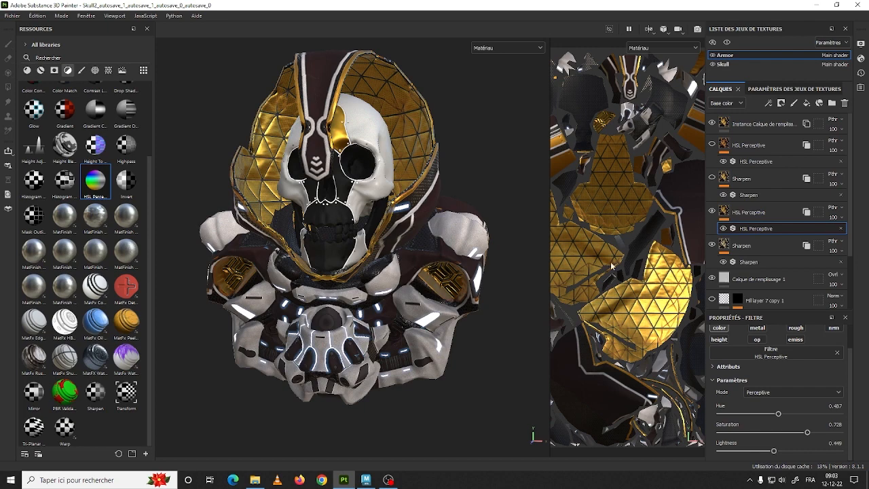
Step: Set the HSL Perceptive filter's Saturation to 0.615
{"action": "double_click", "coordinate": [757, 213]}
{"action": "left_click_drag", "start_coordinate": [807, 435], "coordinate": [793, 435]}
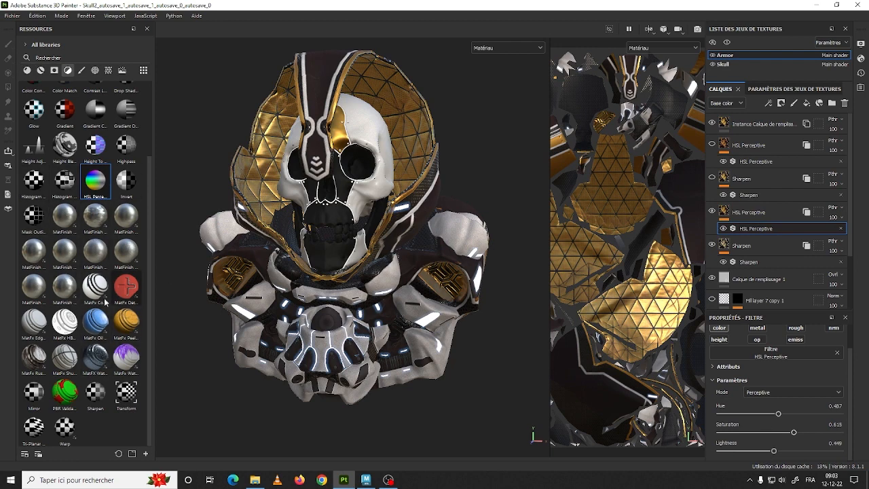
Step: Show Fill layer 7 and Fill layer 7 copy 1 on Armor, and compare the model with them and the gradient folder toggled
{"action": "scroll", "coordinate": [127, 280], "scroll_direction": "up", "scroll_amount": 3}
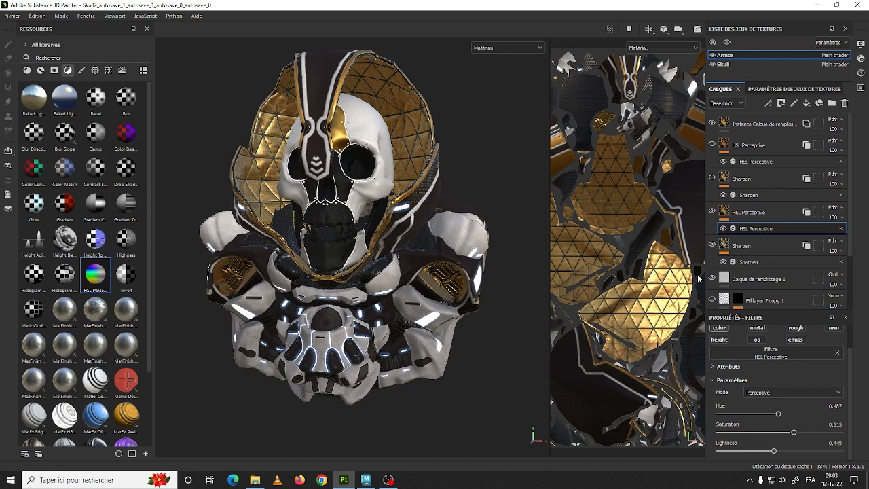
{"action": "scroll", "coordinate": [767, 272], "scroll_direction": "down", "scroll_amount": 3}
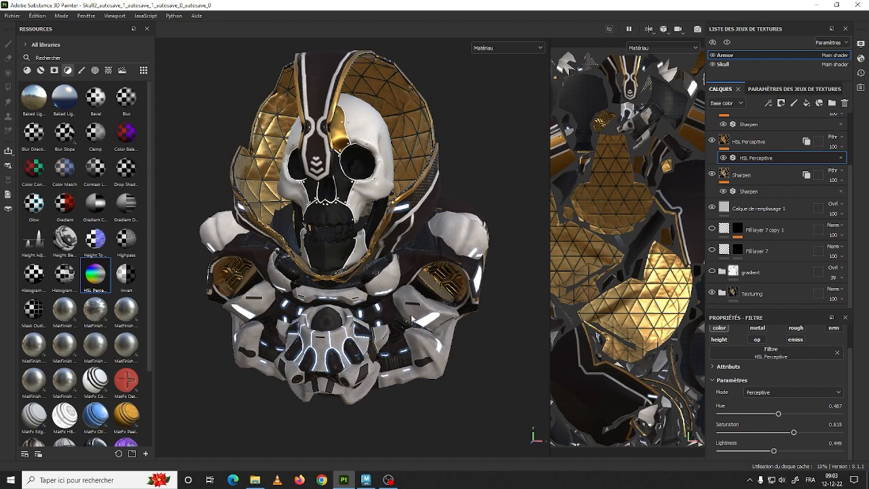
{"action": "left_click", "coordinate": [712, 230]}
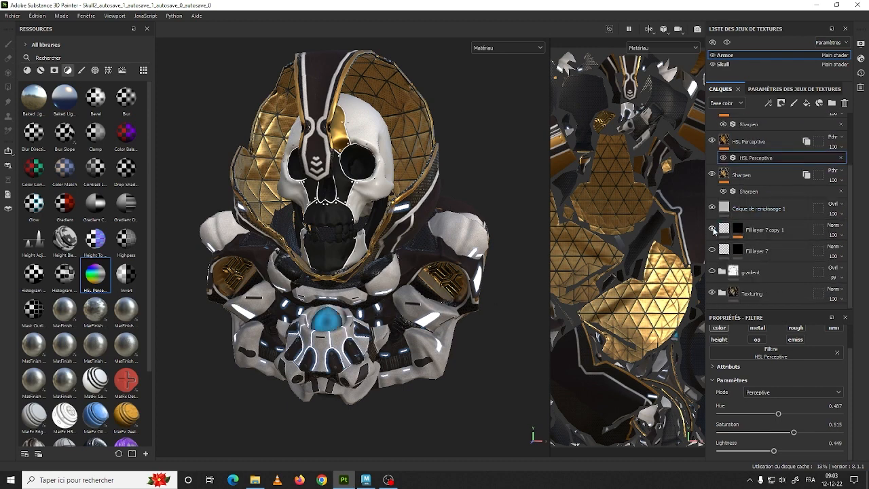
{"action": "left_click", "coordinate": [712, 230]}
{"action": "left_click", "coordinate": [712, 229]}
{"action": "left_click", "coordinate": [712, 273]}
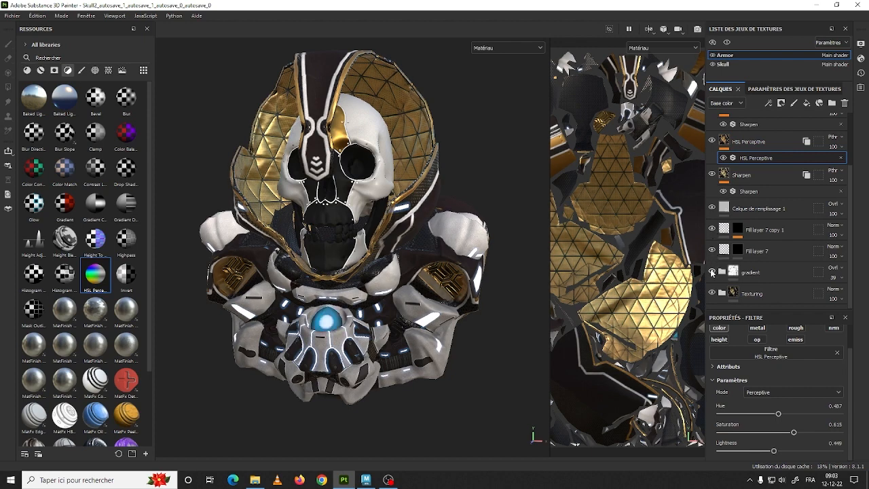
{"action": "left_click", "coordinate": [712, 273]}
{"action": "left_click", "coordinate": [712, 228]}
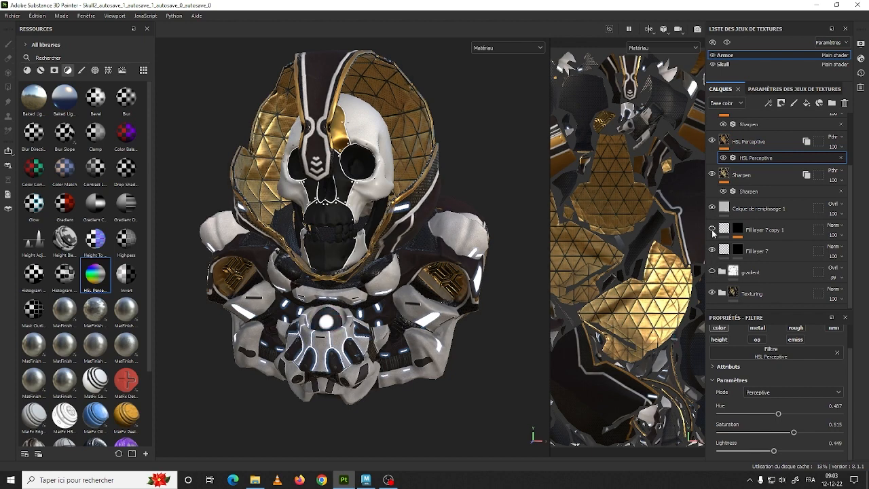
{"action": "left_click", "coordinate": [712, 229]}
{"action": "left_click", "coordinate": [714, 250]}
{"action": "left_click", "coordinate": [714, 250]}
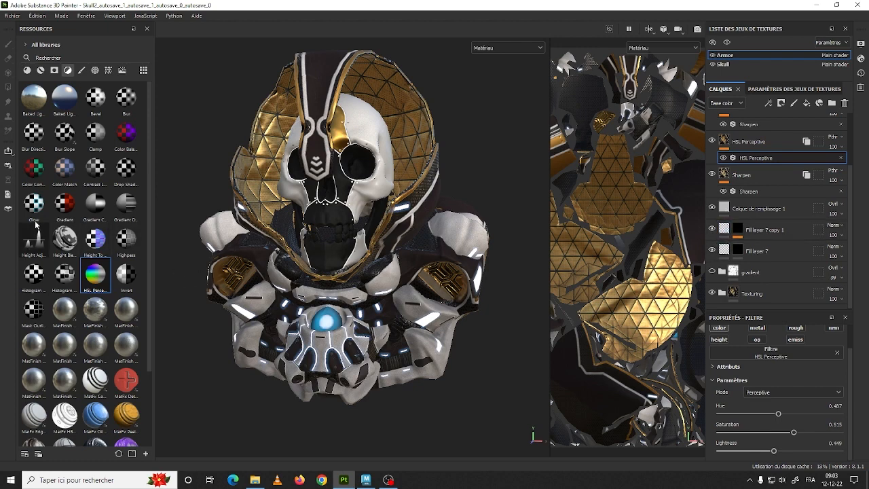
Step: Add a Glow filter layer directly above Fill layer 7 and select its Glow filter for editing
{"action": "mouse_move", "coordinate": [31, 211]}
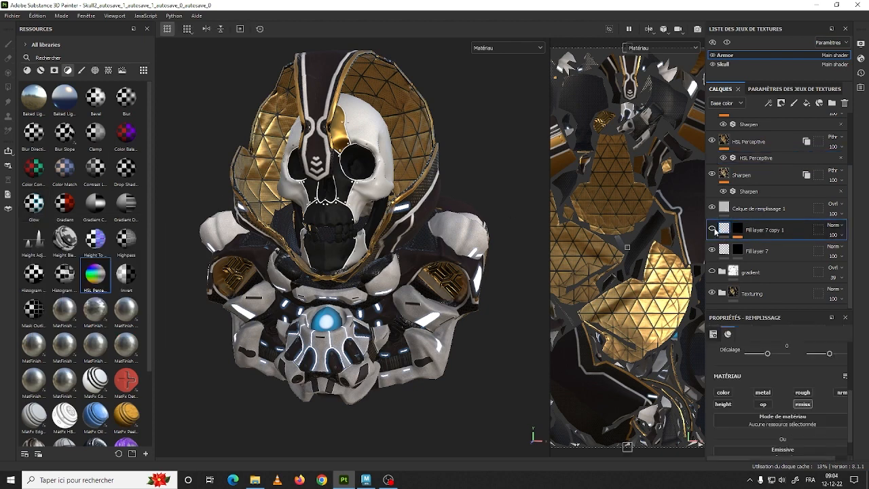
{"action": "left_click", "coordinate": [713, 251]}
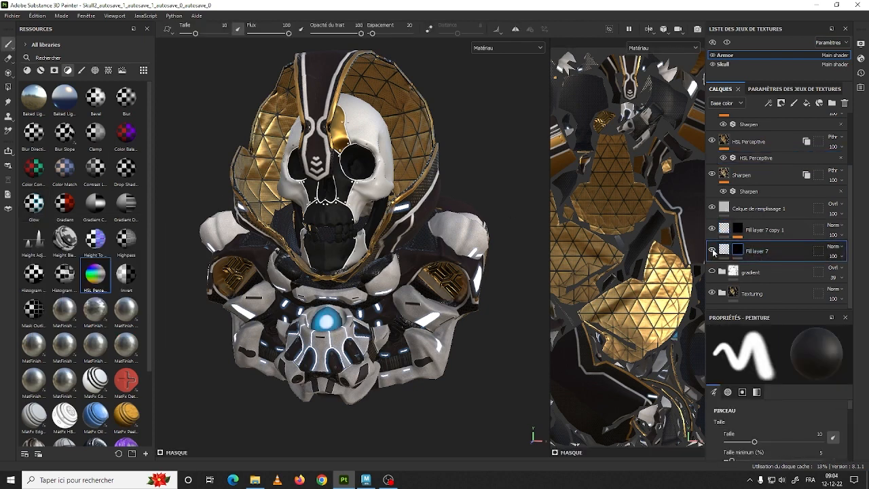
{"action": "left_click_drag", "start_coordinate": [34, 202], "coordinate": [755, 247]}
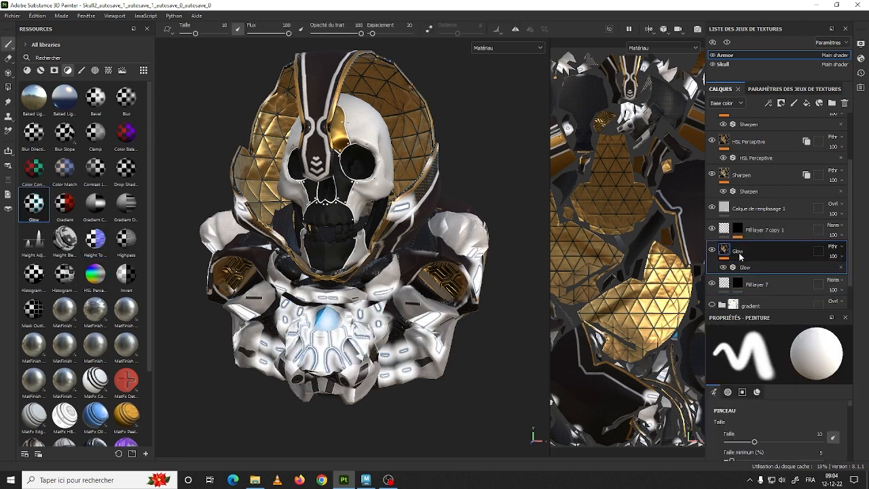
{"action": "left_click", "coordinate": [744, 268]}
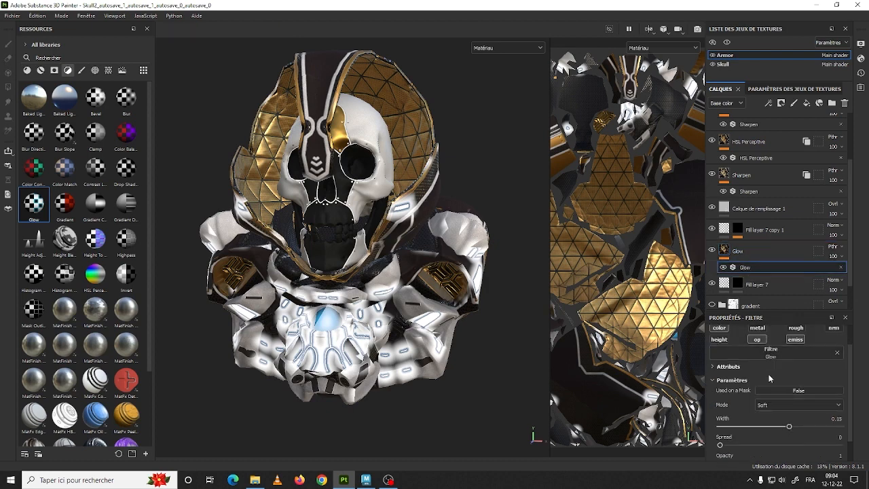
Step: Set the Glow filter's Width to 0.06 and Spread to 0.86, try the Precise mode and return to Soft
{"action": "mouse_move", "coordinate": [790, 426]}
{"action": "left_mouse_down"}
{"action": "mouse_move", "coordinate": [769, 427]}
{"action": "mouse_move", "coordinate": [783, 427]}
{"action": "left_mouse_up"}
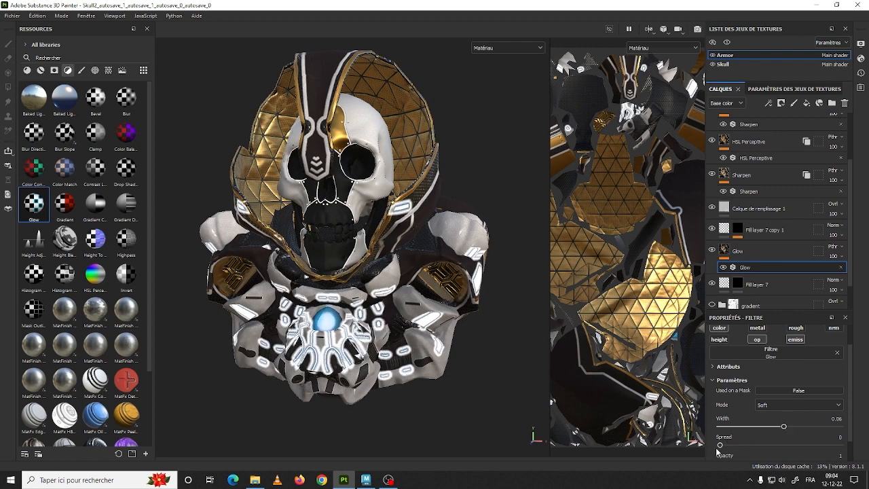
{"action": "left_click_drag", "start_coordinate": [719, 445], "coordinate": [823, 445]}
{"action": "scroll", "coordinate": [801, 406], "scroll_direction": "down", "scroll_amount": 1}
{"action": "left_click", "coordinate": [797, 378]}
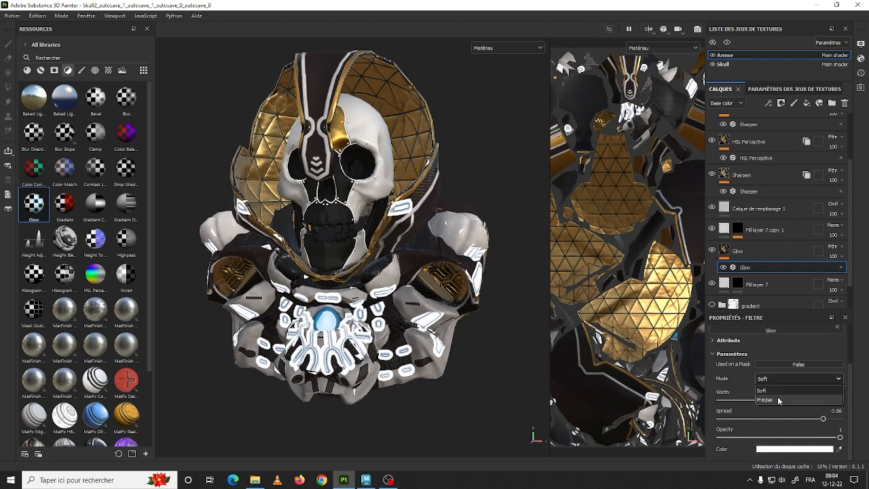
{"action": "left_click", "coordinate": [781, 397]}
{"action": "left_click", "coordinate": [787, 378]}
{"action": "left_click", "coordinate": [774, 388]}
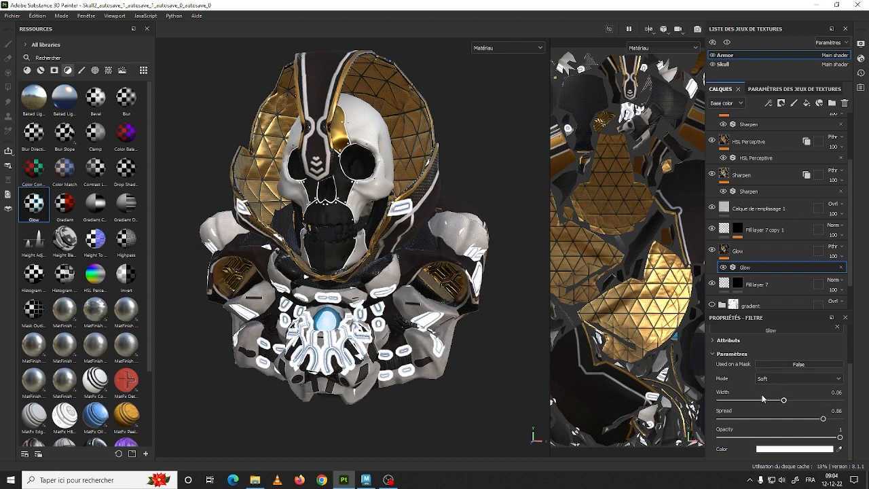
Step: Try the red B64444 as the Glow colour, then remove the Glow filter and delete its layer
{"action": "left_click", "coordinate": [794, 449]}
{"action": "mouse_move", "coordinate": [733, 359]}
{"action": "left_mouse_down"}
{"action": "mouse_move", "coordinate": [732, 327]}
{"action": "mouse_move", "coordinate": [681, 325]}
{"action": "mouse_move", "coordinate": [706, 344]}
{"action": "mouse_move", "coordinate": [714, 335]}
{"action": "left_mouse_up"}
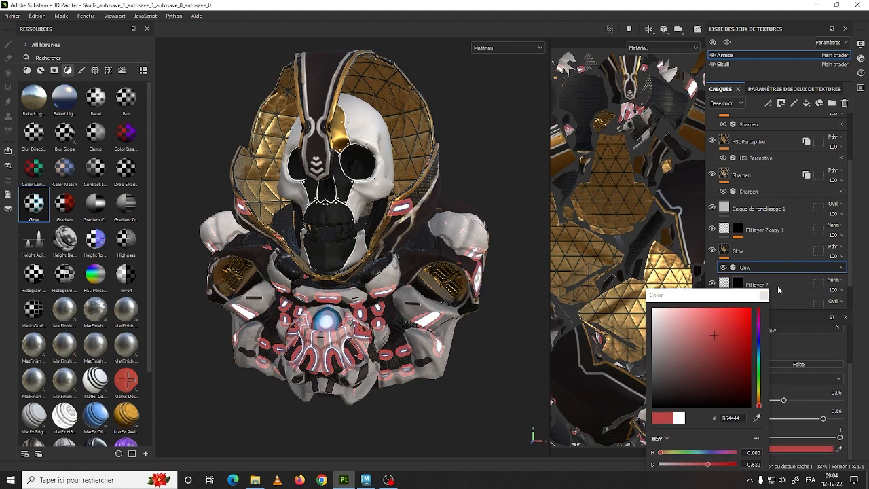
{"action": "left_click", "coordinate": [763, 296]}
{"action": "left_click", "coordinate": [840, 267]}
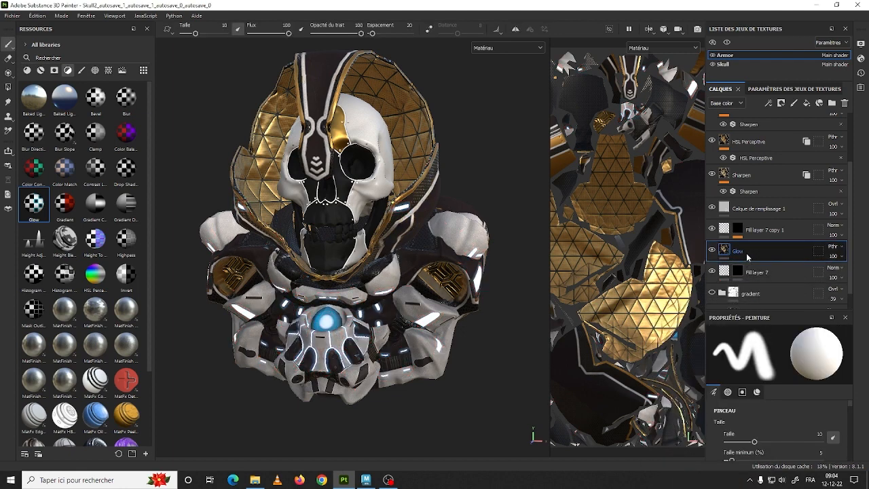
{"action": "left_click", "coordinate": [845, 102]}
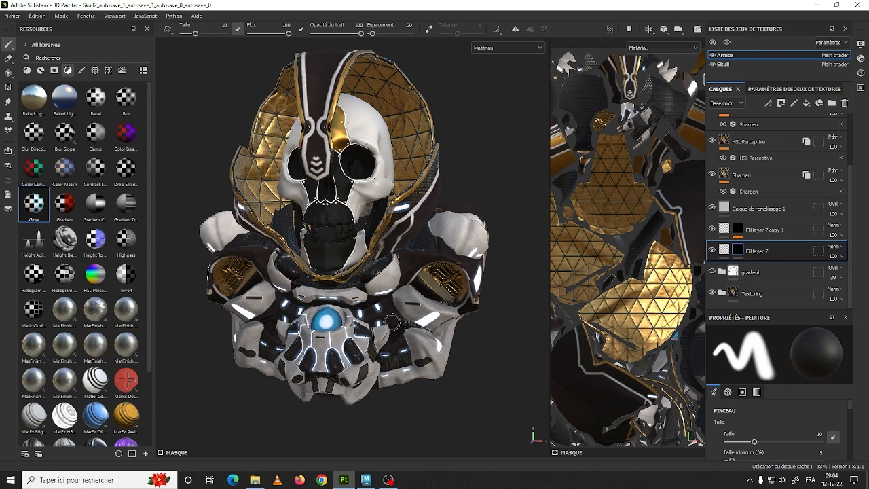
Step: Examine the emissive lights and their blue halo on the lower armor up close, reducing the brush size to 0.29
{"action": "scroll", "coordinate": [390, 320], "scroll_direction": "up", "scroll_amount": 3}
{"action": "right_click_drag", "start_coordinate": [396, 216], "coordinate": [382, 343], "text": "alt"}
{"action": "left_click_drag", "start_coordinate": [382, 344], "coordinate": [397, 392], "text": "alt"}
{"action": "middle_click_drag", "start_coordinate": [397, 392], "coordinate": [399, 145], "text": "alt"}
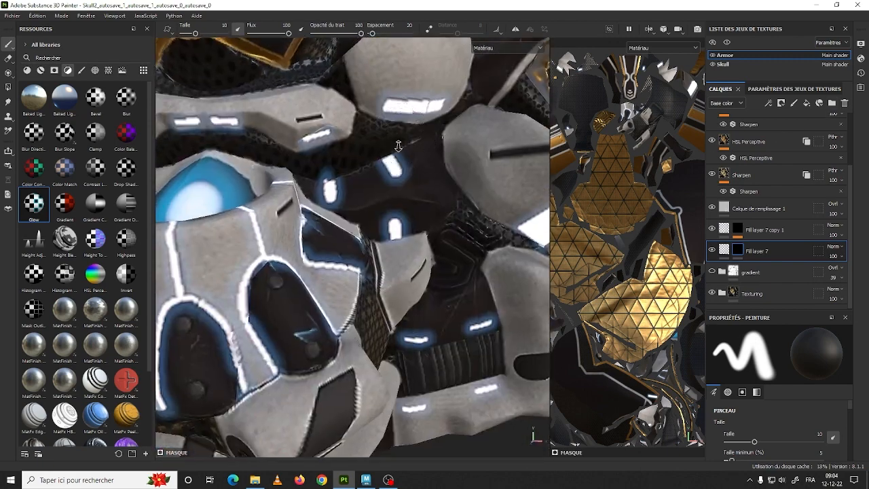
{"action": "mouse_move", "coordinate": [399, 146]}
{"action": "right_mouse_down", "text": "alt"}
{"action": "mouse_move", "coordinate": [390, 239]}
{"action": "mouse_move", "coordinate": [458, 475]}
{"action": "right_mouse_up", "text": "alt"}
{"action": "right_click_drag", "start_coordinate": [414, 266], "coordinate": [299, 266], "text": "ctrl"}
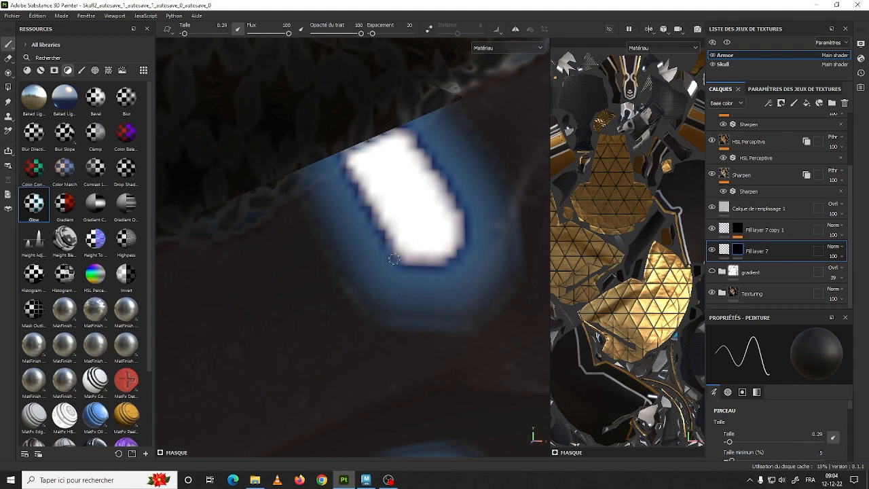
{"action": "right_click_drag", "start_coordinate": [325, 269], "coordinate": [366, 14], "text": "alt"}
{"action": "mouse_move", "coordinate": [446, 370]}
{"action": "middle_mouse_down", "text": "alt"}
{"action": "mouse_move", "coordinate": [470, 442]}
{"action": "mouse_move", "coordinate": [454, 370]}
{"action": "middle_mouse_up", "text": "alt"}
{"action": "left_click_drag", "start_coordinate": [454, 363], "coordinate": [415, 357], "text": "alt"}
{"action": "right_click_drag", "start_coordinate": [416, 357], "coordinate": [434, 407], "text": "alt"}
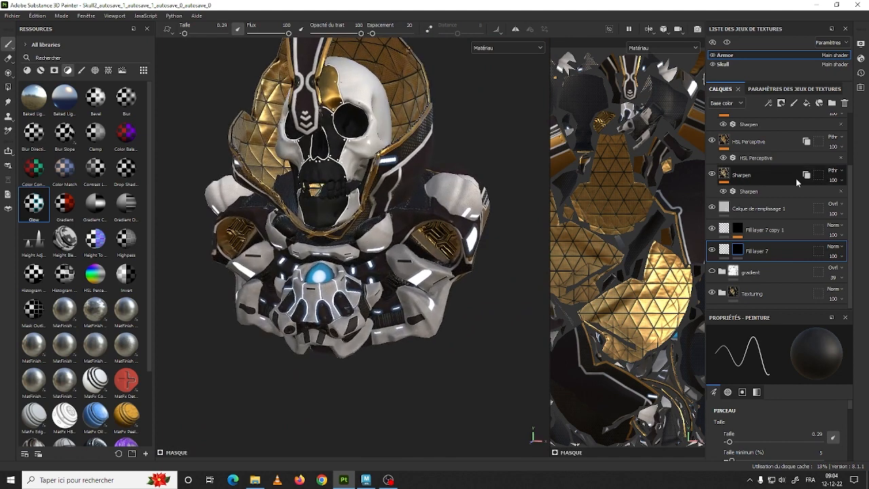
Step: Set the visible HSL Perceptive filter's Saturation to 0.46 and Lightness to 0.479
{"action": "scroll", "coordinate": [780, 176], "scroll_direction": "up", "scroll_amount": 1}
{"action": "left_click", "coordinate": [764, 183]}
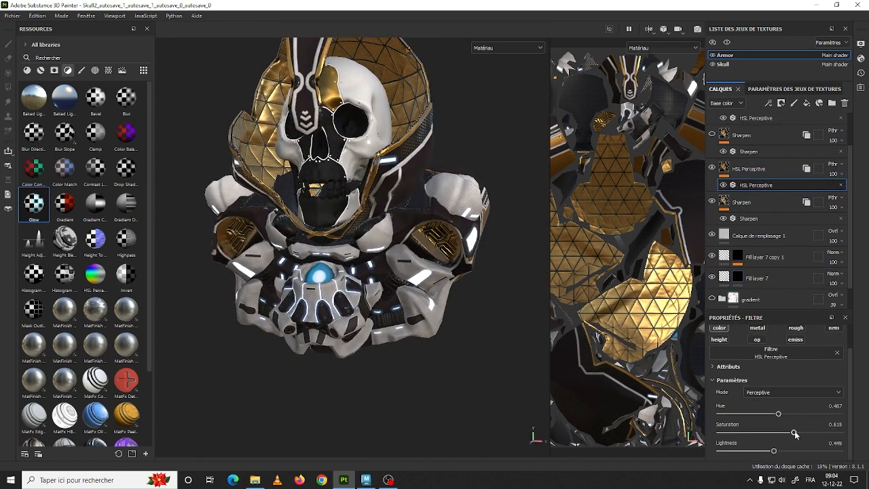
{"action": "left_click_drag", "start_coordinate": [795, 434], "coordinate": [778, 452]}
{"action": "scroll", "coordinate": [412, 163], "scroll_direction": "down", "scroll_amount": 2}
{"action": "scroll", "coordinate": [412, 164], "scroll_direction": "up", "scroll_amount": 3}
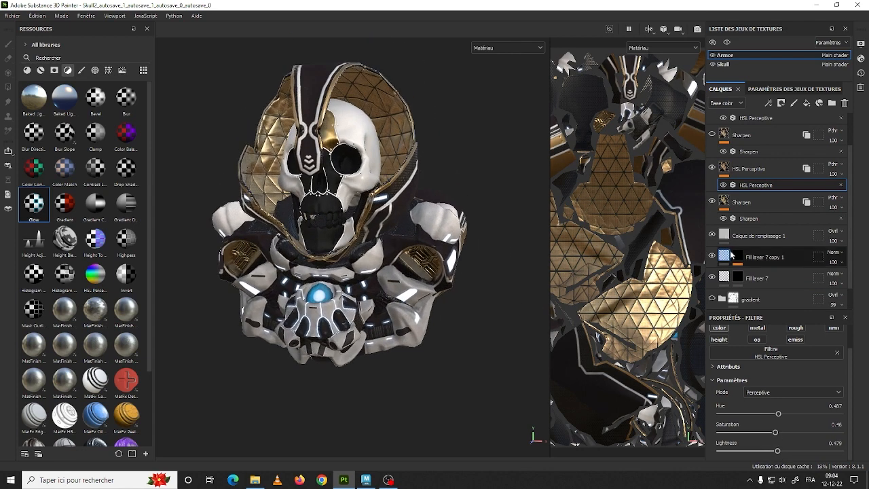
Step: Toggle the gradient folder's visibility to compare its effect on the armor, and leave it shown
{"action": "scroll", "coordinate": [712, 271], "scroll_direction": "down", "scroll_amount": 1}
{"action": "left_click", "coordinate": [712, 273]}
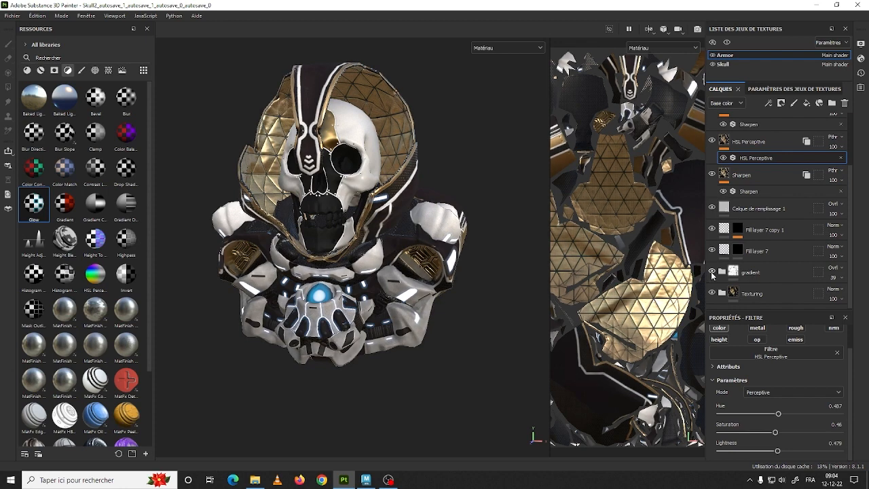
{"action": "scroll", "coordinate": [734, 226], "scroll_direction": "up", "scroll_amount": 2}
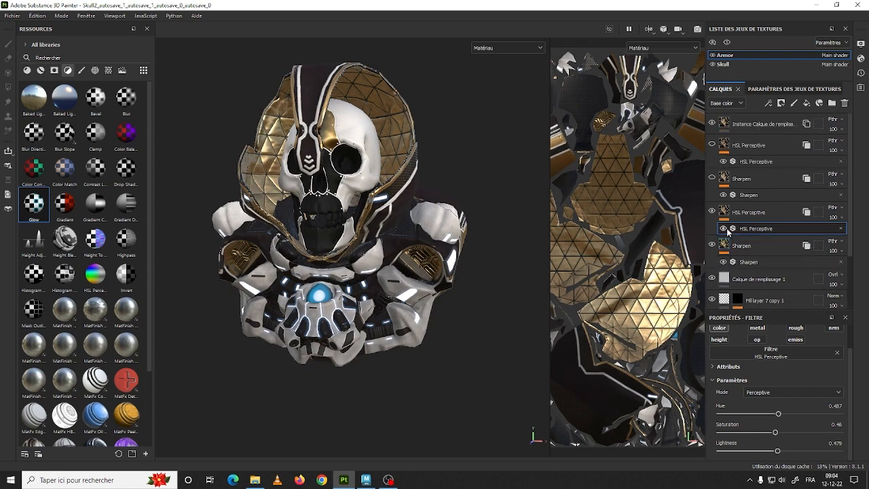
{"action": "scroll", "coordinate": [718, 209], "scroll_direction": "down", "scroll_amount": 1}
{"action": "scroll", "coordinate": [718, 209], "scroll_direction": "down", "scroll_amount": 1}
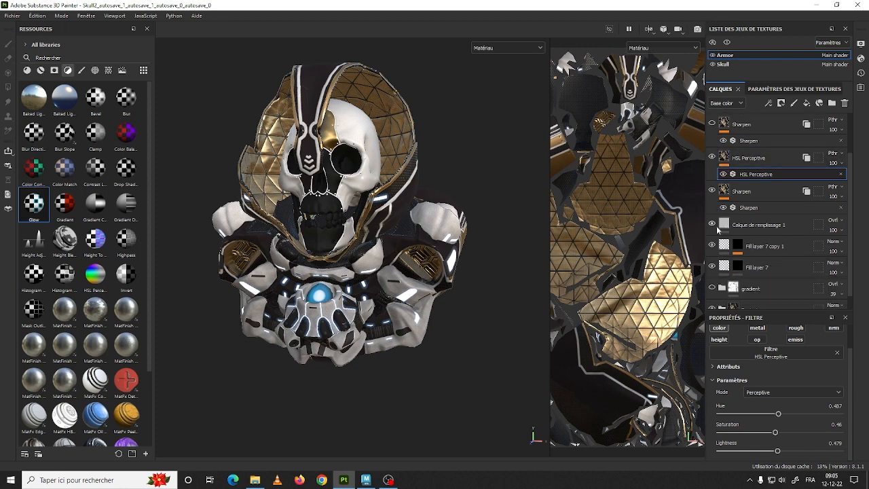
{"action": "left_click", "coordinate": [712, 288]}
Step: Inspect the finished skull and armor from several front angles, and glance at the texture set settings
{"action": "left_click_drag", "start_coordinate": [446, 317], "coordinate": [420, 272], "text": "alt"}
{"action": "middle_click_drag", "start_coordinate": [390, 232], "coordinate": [405, 244], "text": "alt"}
{"action": "right_click_drag", "start_coordinate": [405, 245], "coordinate": [412, 292], "text": "alt"}
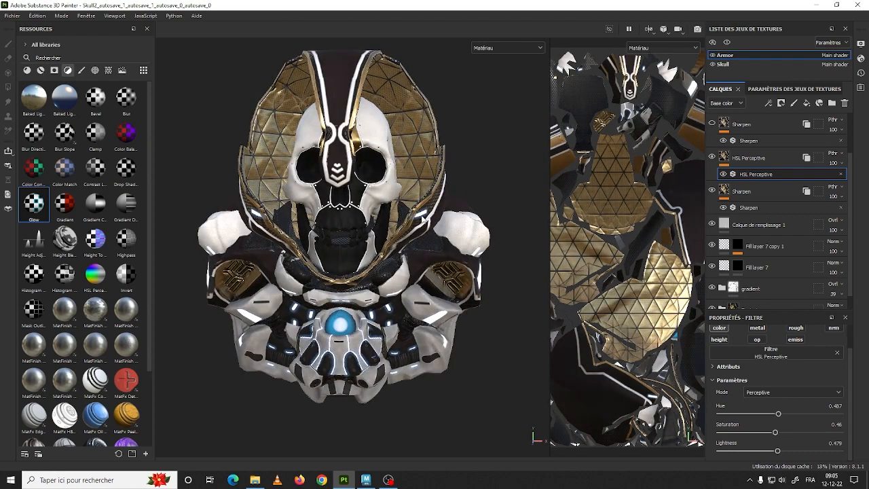
{"action": "left_click_drag", "start_coordinate": [423, 219], "coordinate": [419, 206], "text": "alt"}
{"action": "middle_click_drag", "start_coordinate": [423, 209], "coordinate": [442, 232], "text": "alt"}
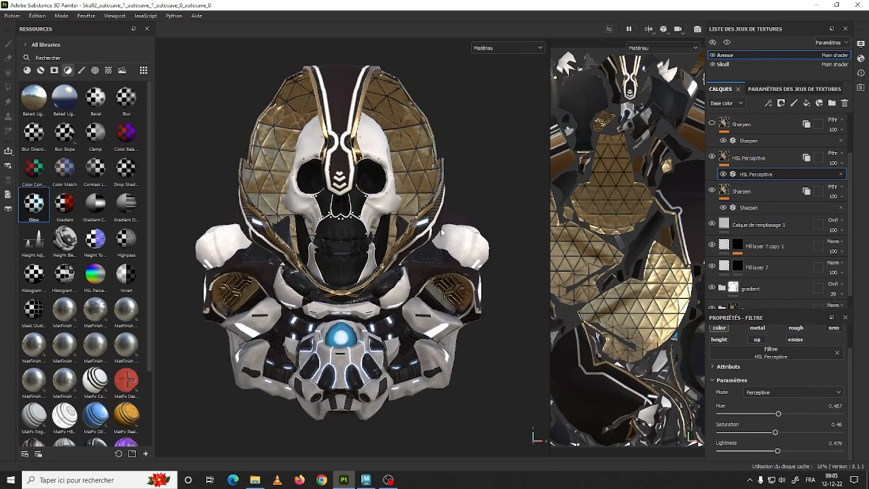
{"action": "left_click_drag", "start_coordinate": [441, 232], "coordinate": [443, 250], "text": "alt"}
{"action": "middle_click_drag", "start_coordinate": [427, 183], "coordinate": [444, 203], "text": "alt"}
{"action": "left_click_drag", "start_coordinate": [476, 226], "coordinate": [475, 218], "text": "alt"}
{"action": "left_click", "coordinate": [773, 88]}
{"action": "left_click", "coordinate": [717, 90]}
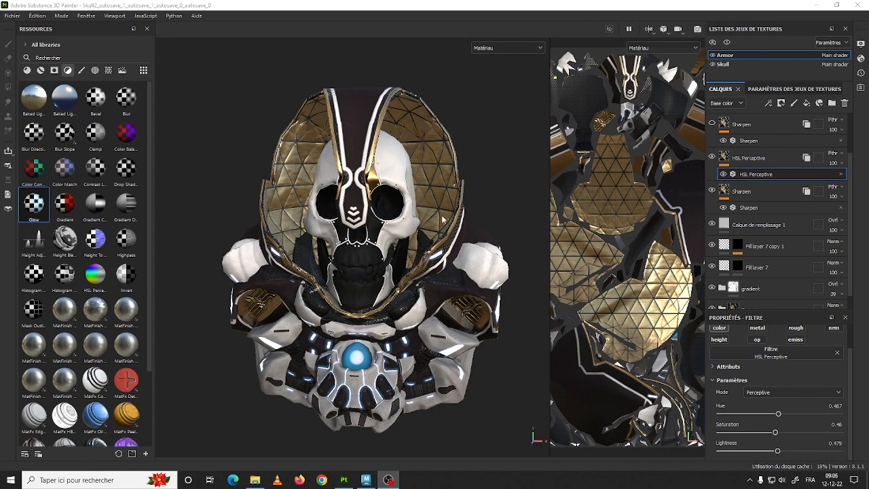
{"action": "left_click_drag", "start_coordinate": [404, 203], "coordinate": [380, 162], "text": "alt"}
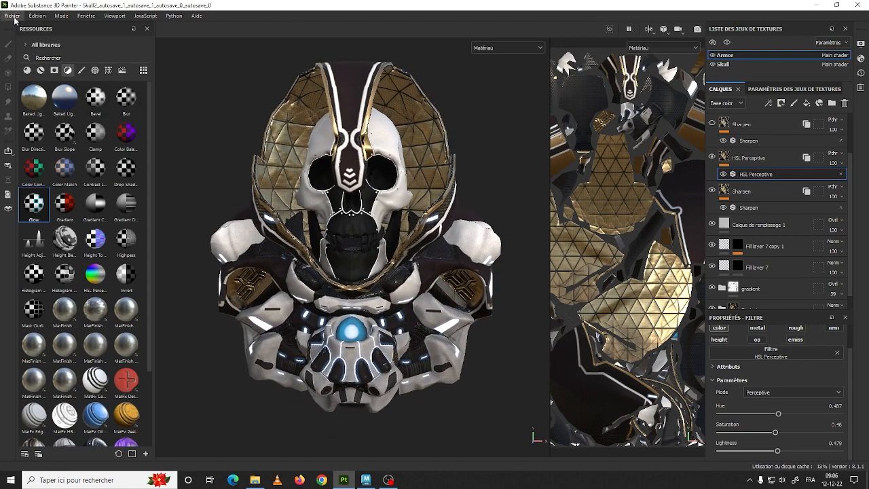
Step: Open the texture export settings and create a folder named Sketchfab_1 inside the Texturing folder while choosing the output directory
{"action": "left_click", "coordinate": [14, 16]}
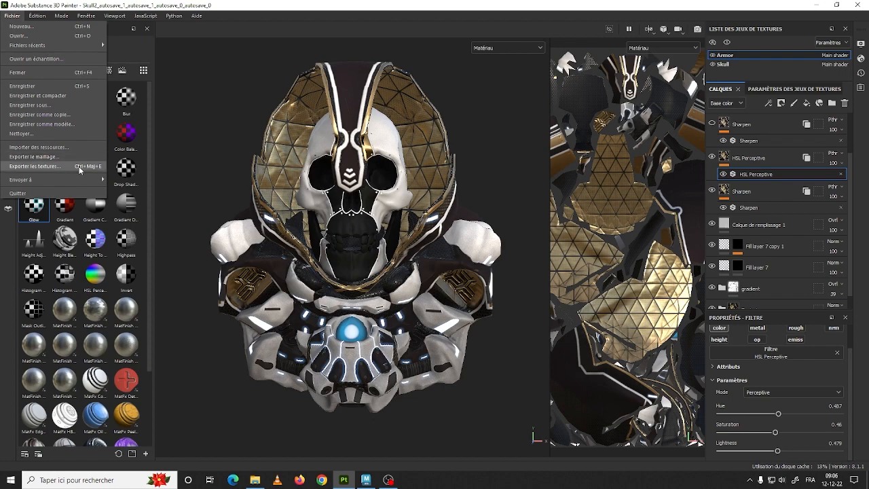
{"action": "left_click", "coordinate": [41, 165]}
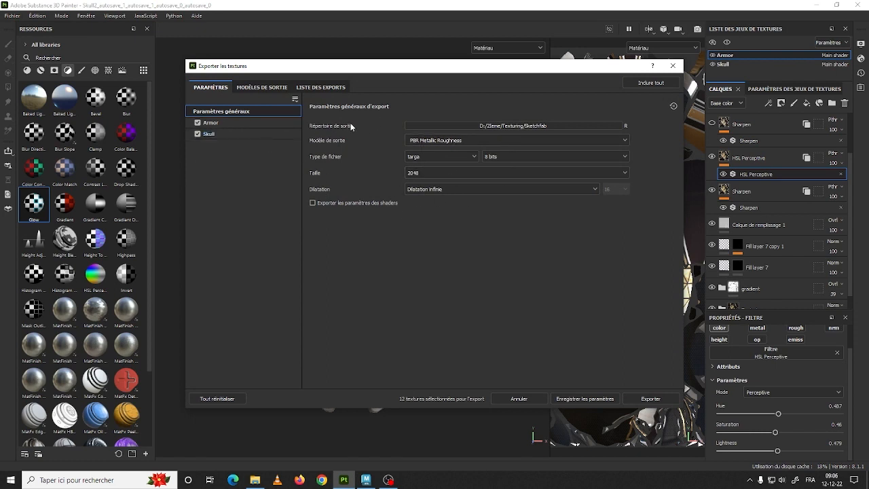
{"action": "left_click", "coordinate": [492, 126]}
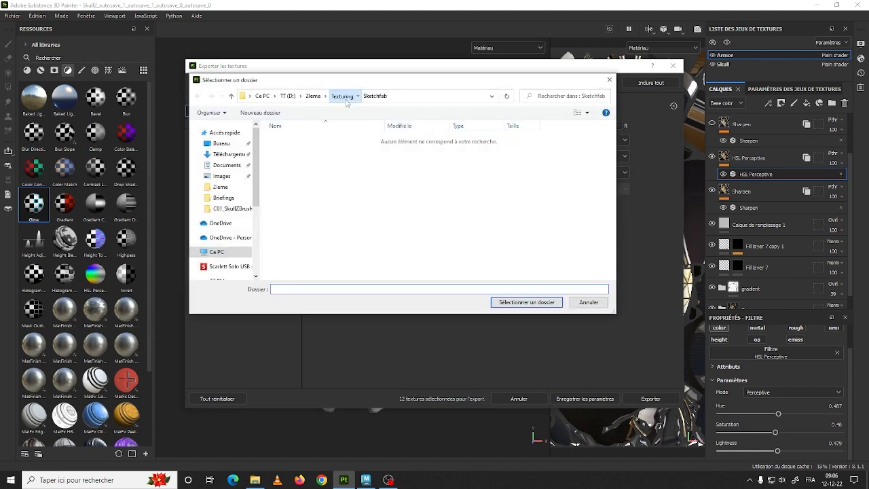
{"action": "left_click", "coordinate": [343, 96]}
{"action": "right_click", "coordinate": [297, 182]}
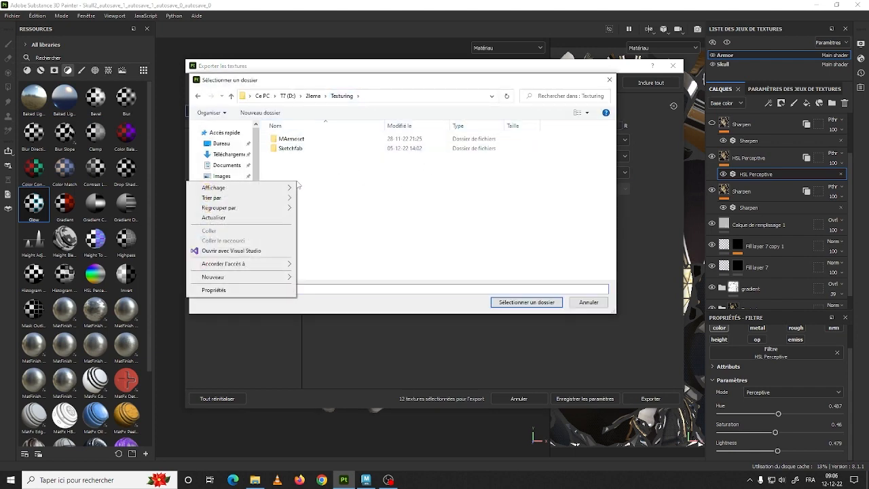
{"action": "right_click", "coordinate": [304, 171]}
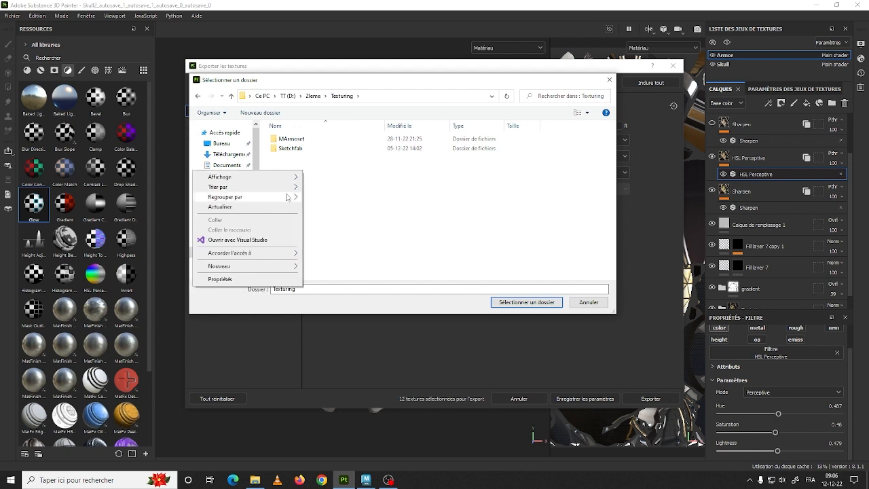
{"action": "mouse_move", "coordinate": [251, 265]}
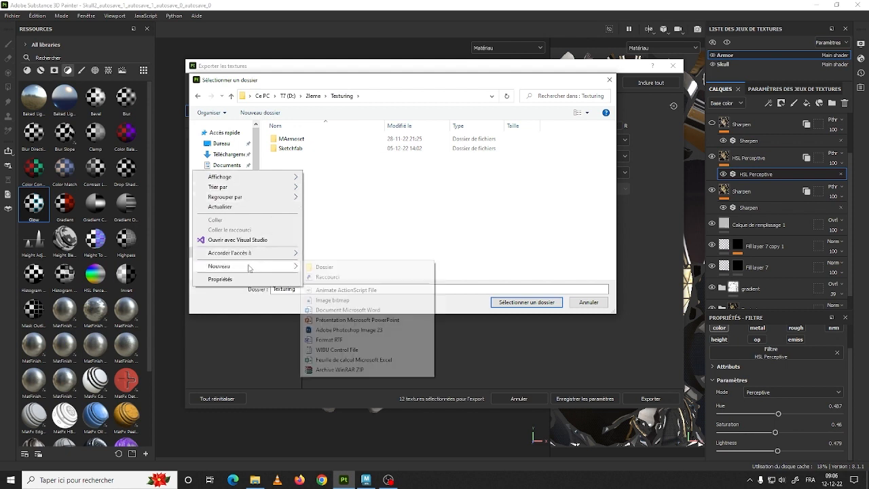
{"action": "left_click", "coordinate": [351, 267]}
{"action": "key", "text": "BackSpace"}
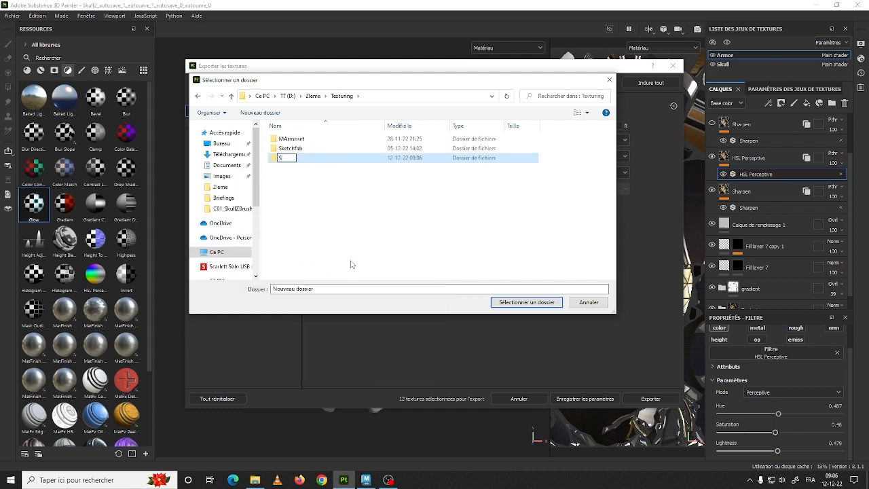
{"action": "type", "text": "Sketchfab_1"}
{"action": "key", "text": "Return"}
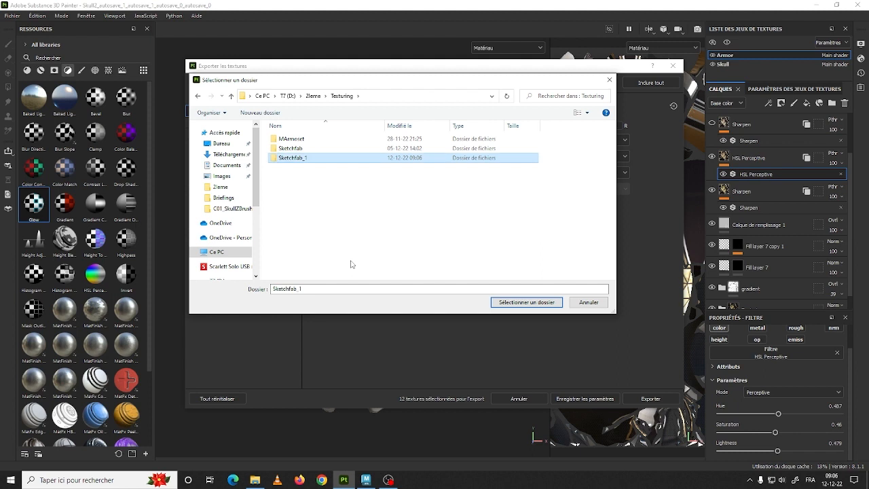
Step: Set the new Sketchfab_1 folder as the output directory for the texture export
{"action": "double_click", "coordinate": [341, 158]}
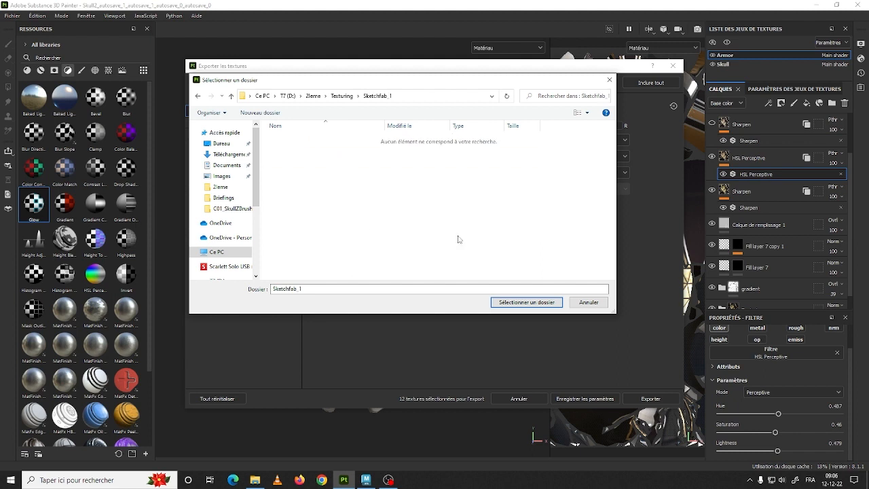
{"action": "left_click", "coordinate": [527, 302]}
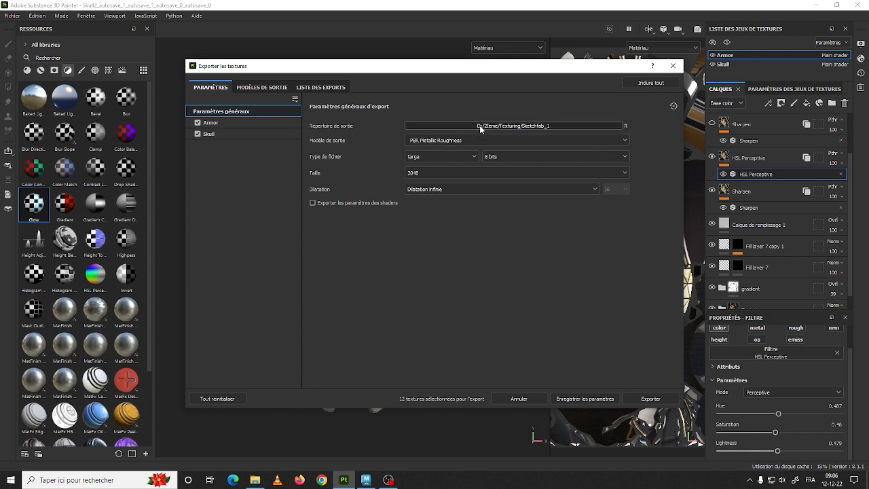
{"action": "left_click", "coordinate": [547, 127]}
{"action": "key", "text": "BackSpace"}
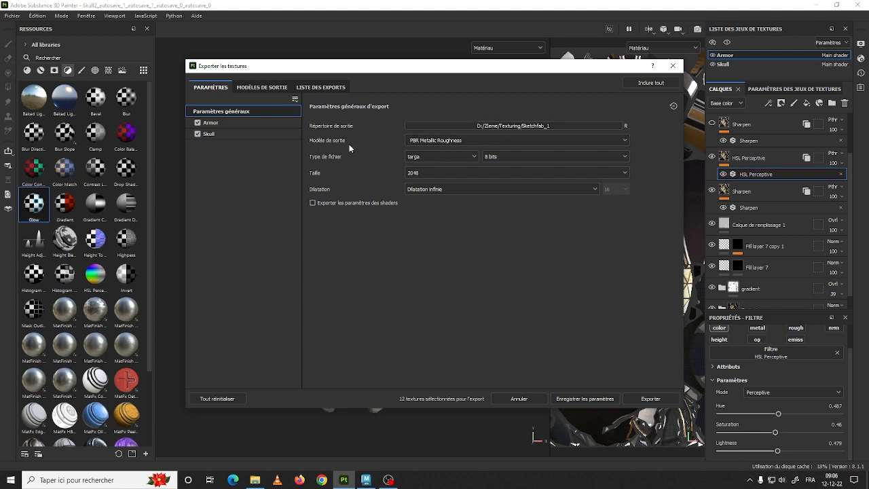
Step: Look through the available output templates and choose PBR Metallic Roughness for the export
{"action": "left_click", "coordinate": [457, 140]}
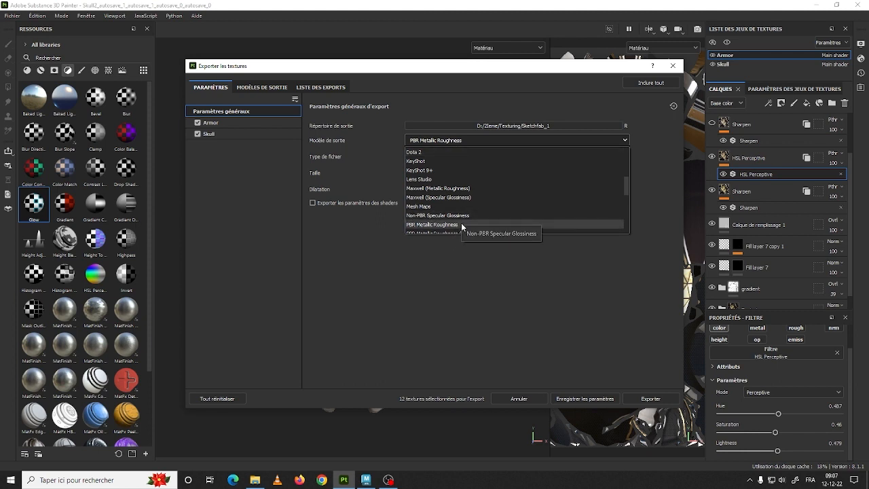
{"action": "scroll", "coordinate": [462, 218], "scroll_direction": "up", "scroll_amount": 6}
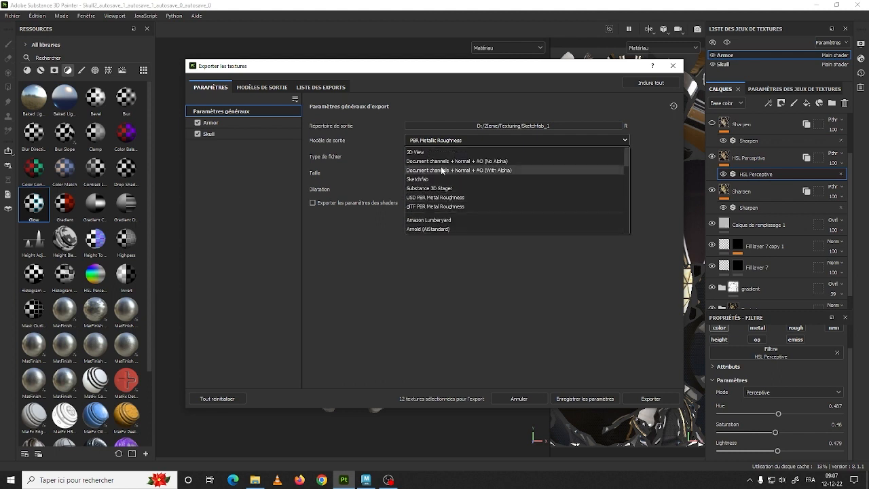
{"action": "scroll", "coordinate": [460, 201], "scroll_direction": "down", "scroll_amount": 1}
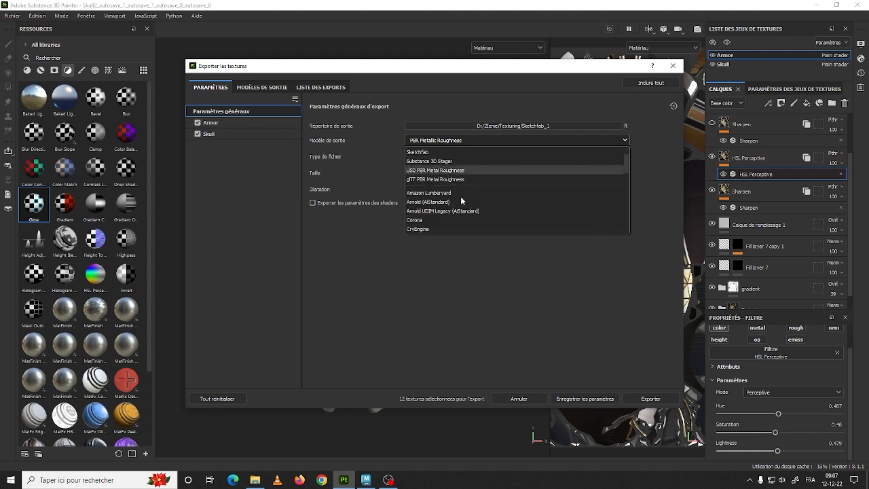
{"action": "scroll", "coordinate": [460, 197], "scroll_direction": "down", "scroll_amount": 3}
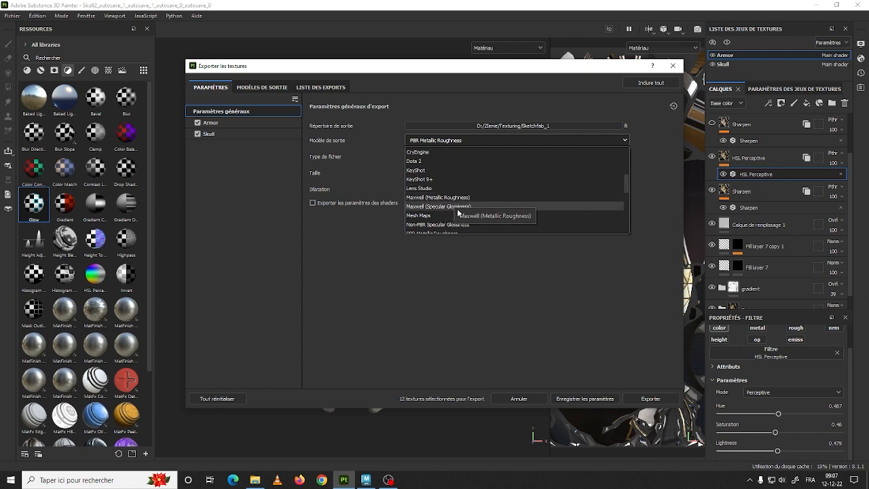
{"action": "scroll", "coordinate": [454, 198], "scroll_direction": "down", "scroll_amount": 3}
{"action": "scroll", "coordinate": [465, 198], "scroll_direction": "up", "scroll_amount": 3}
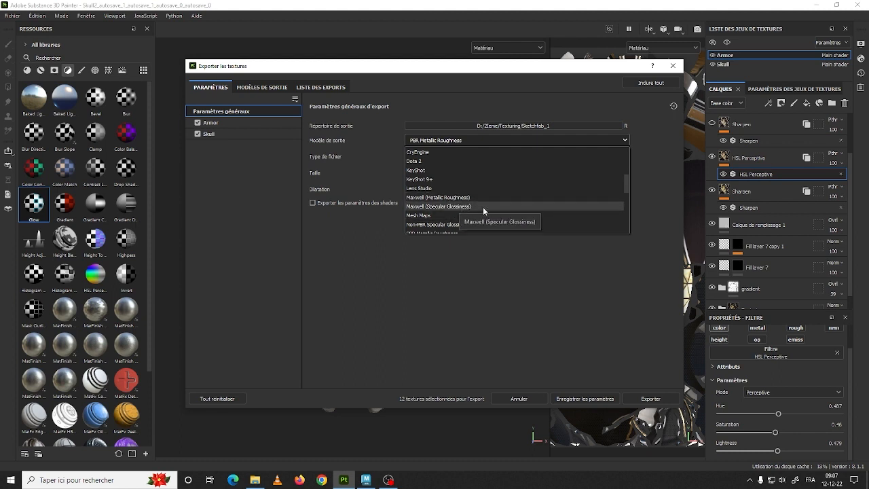
{"action": "scroll", "coordinate": [461, 207], "scroll_direction": "down", "scroll_amount": 2}
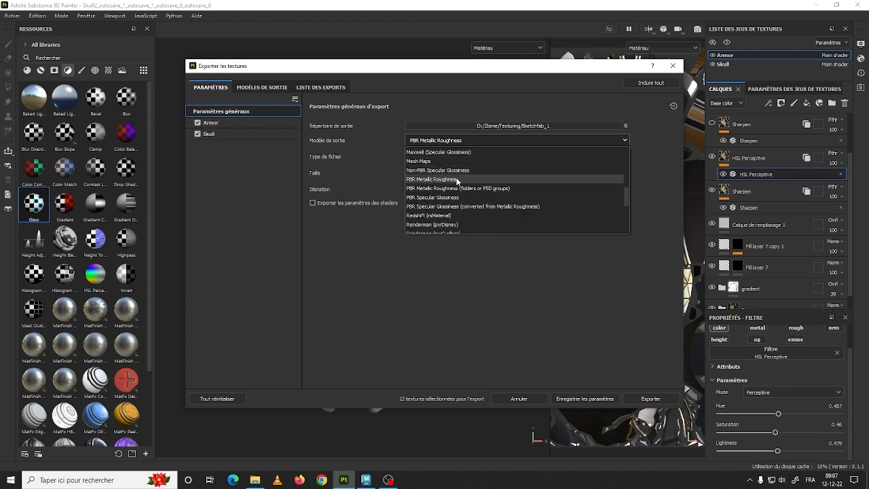
{"action": "left_click", "coordinate": [460, 181]}
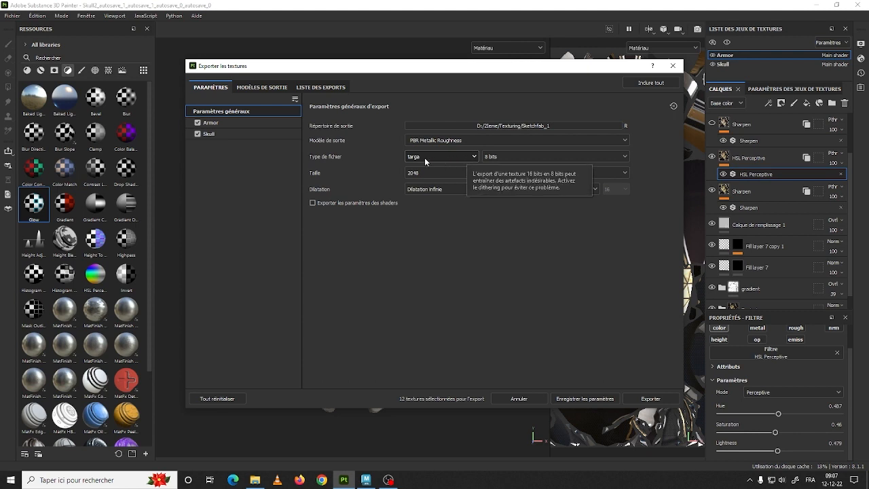
Step: Set the export file type to targa and the texture size to 2048
{"action": "left_click", "coordinate": [434, 157]}
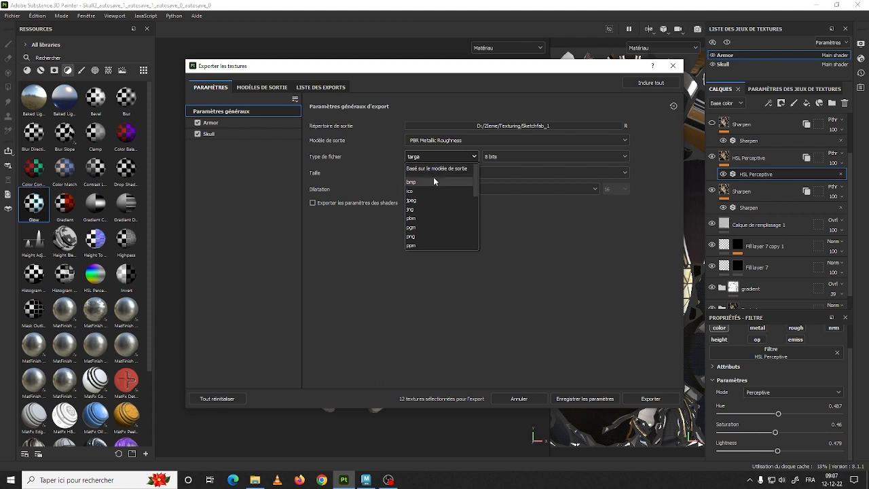
{"action": "scroll", "coordinate": [433, 178], "scroll_direction": "down", "scroll_amount": 1}
{"action": "scroll", "coordinate": [433, 180], "scroll_direction": "down", "scroll_amount": 1}
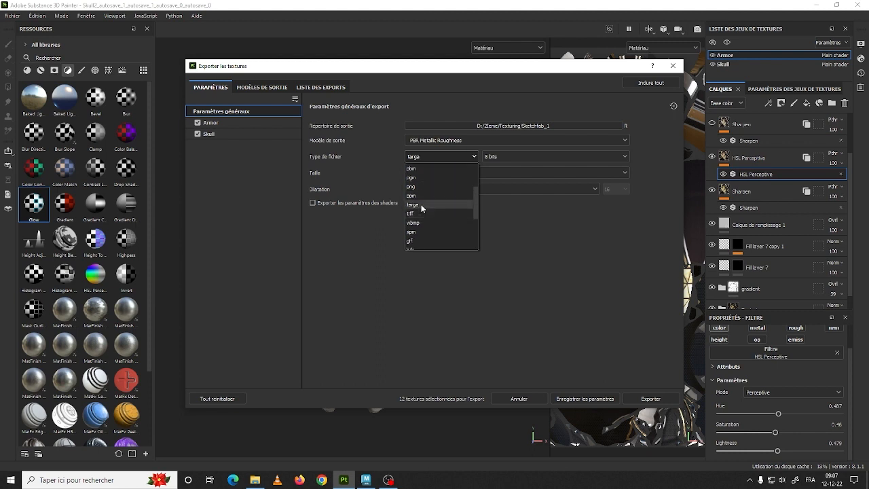
{"action": "left_click", "coordinate": [421, 205]}
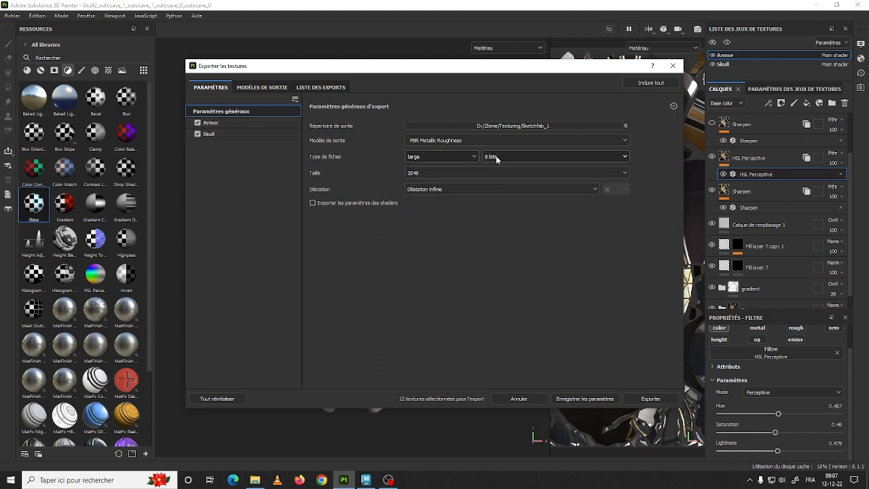
{"action": "left_click", "coordinate": [435, 174]}
{"action": "left_click", "coordinate": [431, 240]}
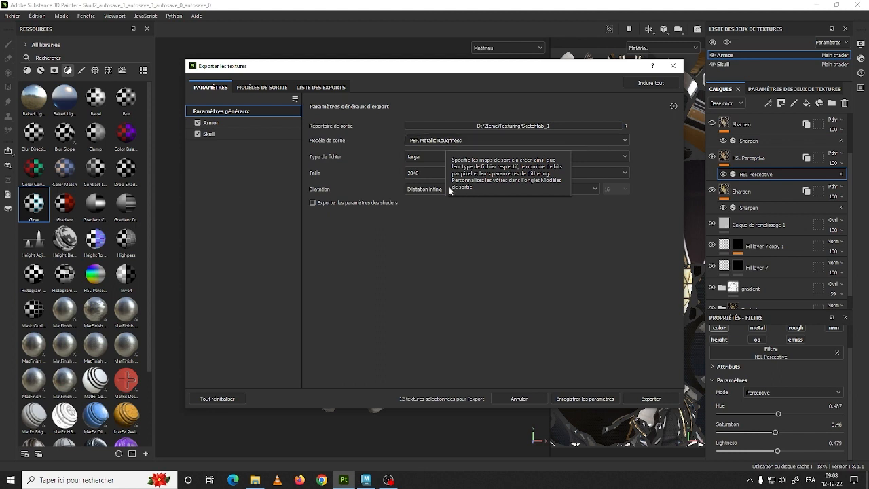
Step: Check the dilation options, keep infinite dilation, and export the Armor and Skull textures
{"action": "left_click", "coordinate": [482, 192]}
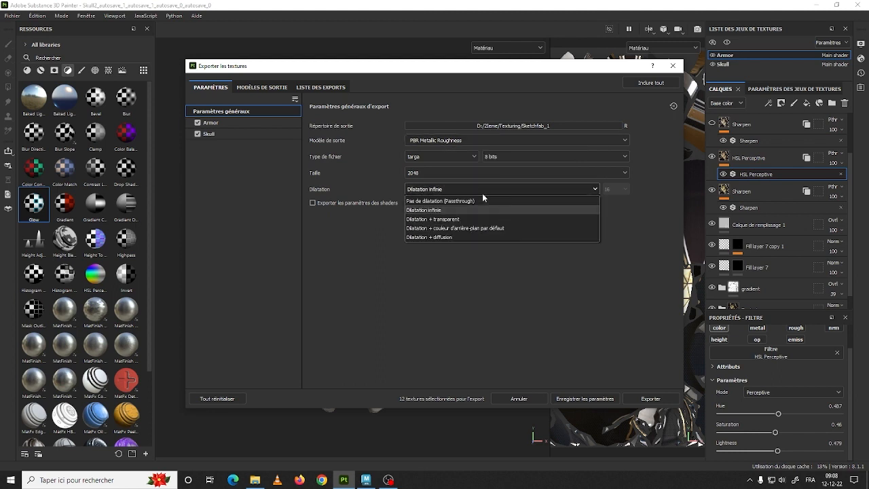
{"action": "left_click", "coordinate": [485, 190]}
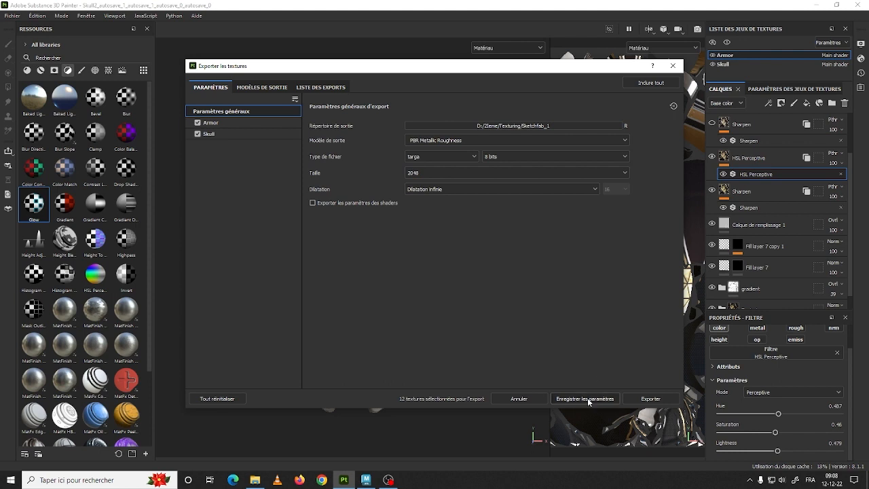
{"action": "left_click", "coordinate": [642, 401]}
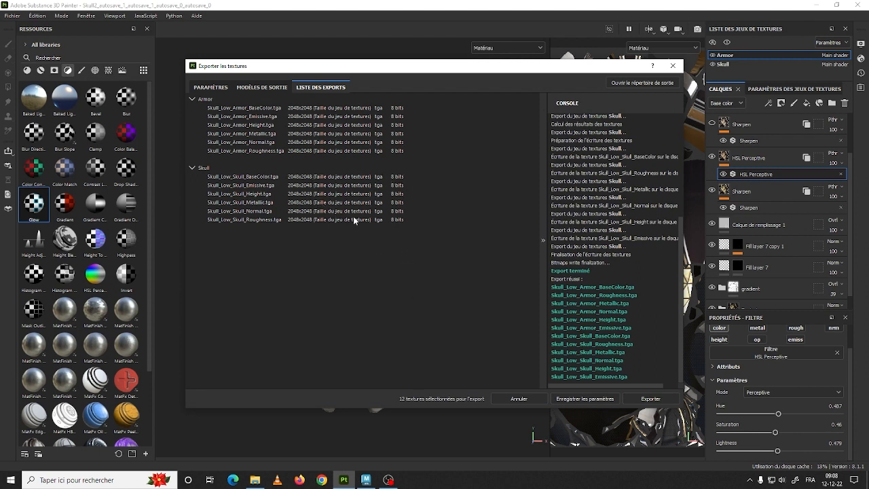
Step: Open the output directory to review the exported TGA files, then put its window away and close the export dialog
{"action": "left_click", "coordinate": [634, 83]}
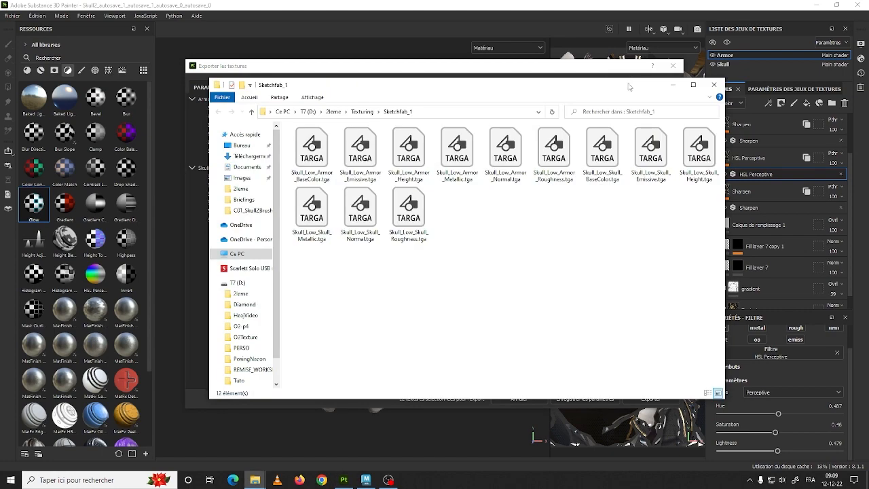
{"action": "left_click_drag", "start_coordinate": [630, 77], "coordinate": [672, 85]}
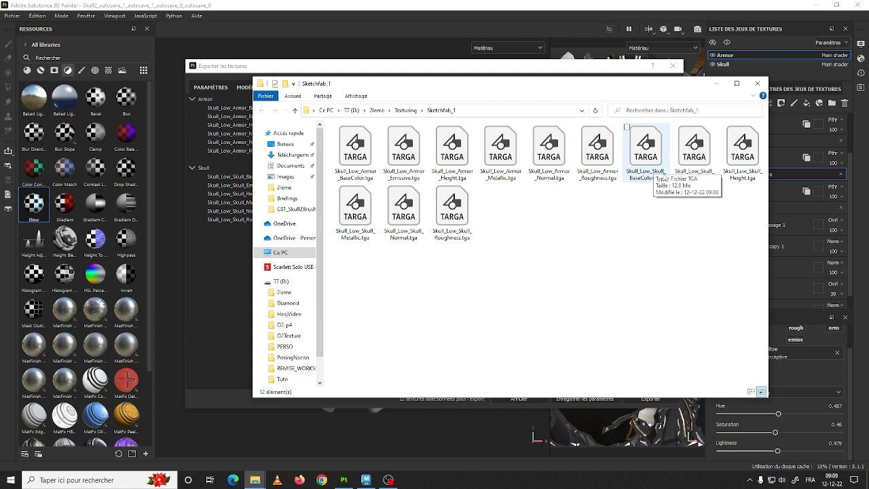
{"action": "left_click", "coordinate": [717, 84]}
{"action": "left_click", "coordinate": [672, 68]}
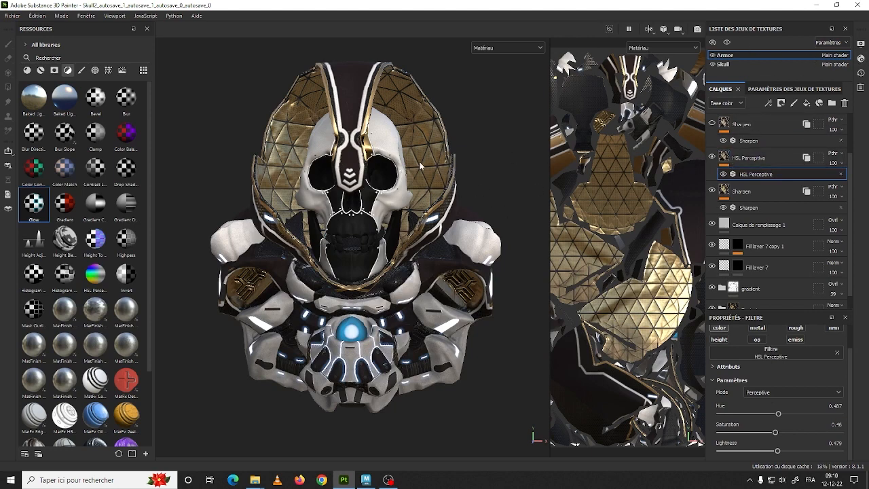
Step: Switch to Chrome, open the Sketchfab website through a search for "sketchfab", and bring up its login form
{"action": "left_click", "coordinate": [818, 9]}
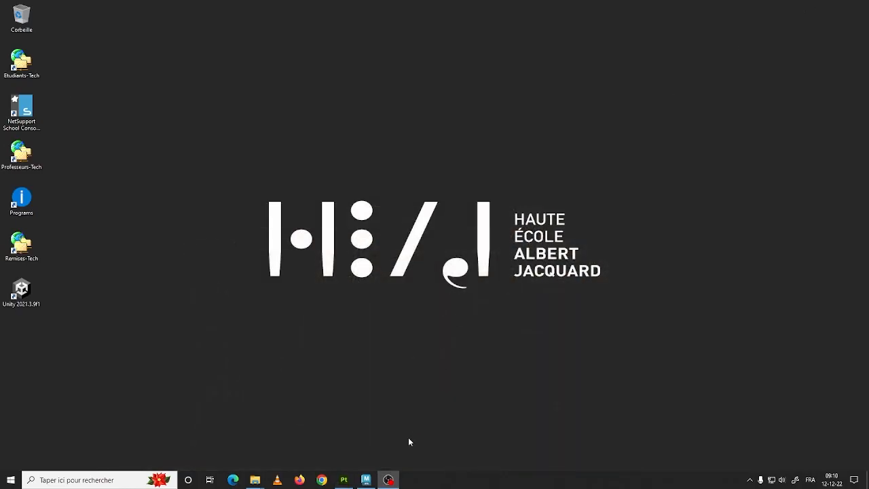
{"action": "left_click", "coordinate": [324, 480]}
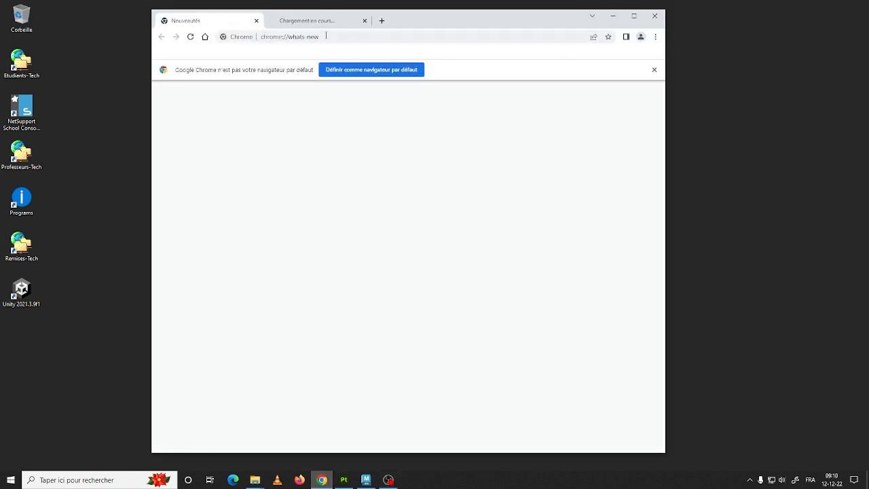
{"action": "left_click", "coordinate": [326, 36]}
{"action": "type", "text": "sk"}
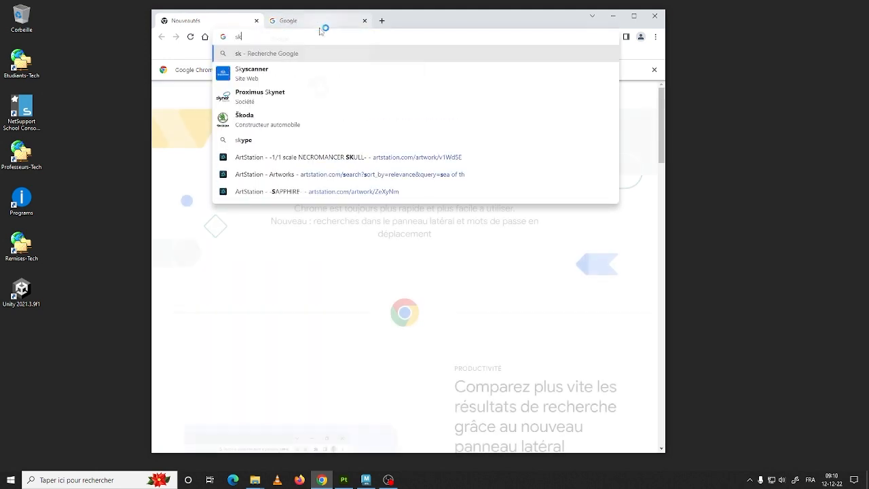
{"action": "type", "text": "etchfab"}
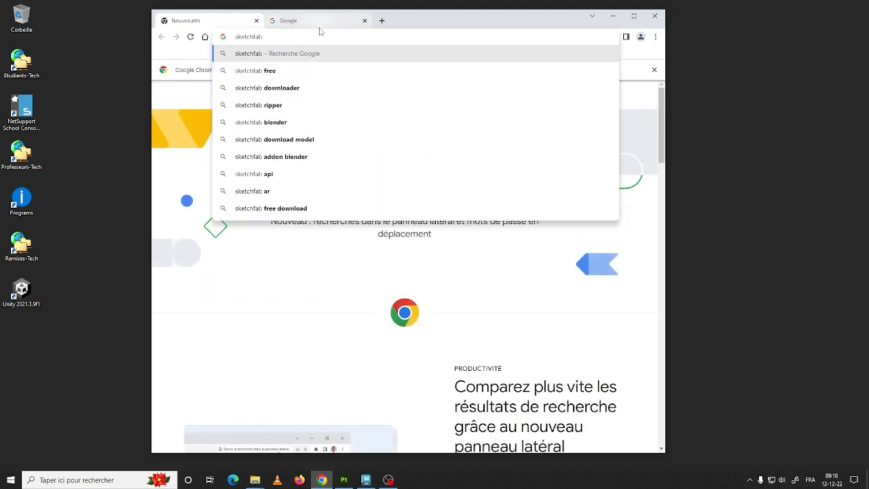
{"action": "key", "text": "Return"}
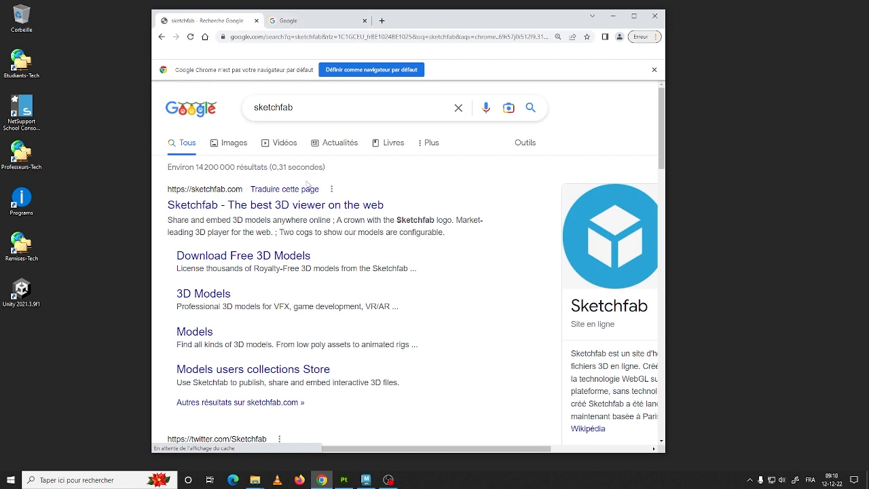
{"action": "left_click", "coordinate": [251, 212]}
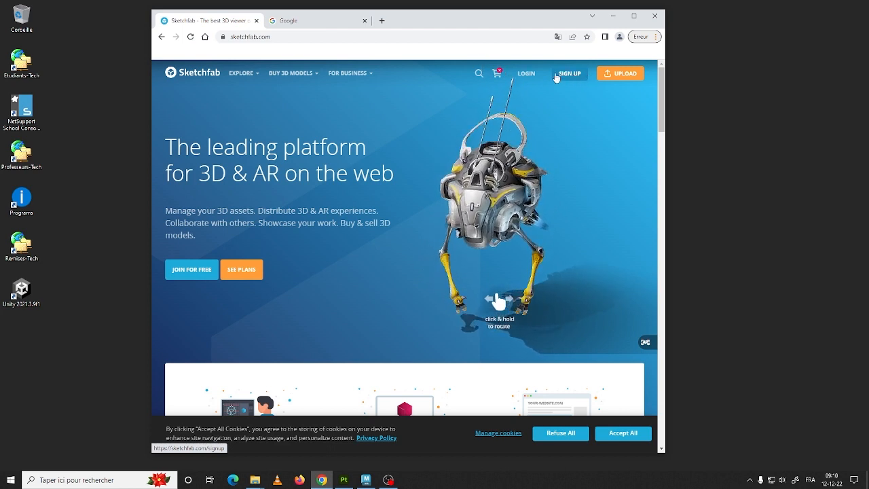
{"action": "left_click", "coordinate": [524, 74]}
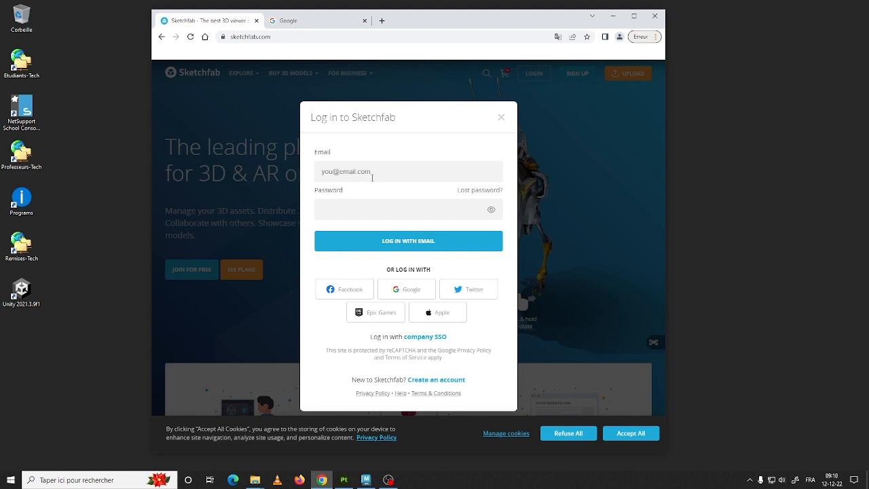
{"action": "left_click", "coordinate": [412, 291]}
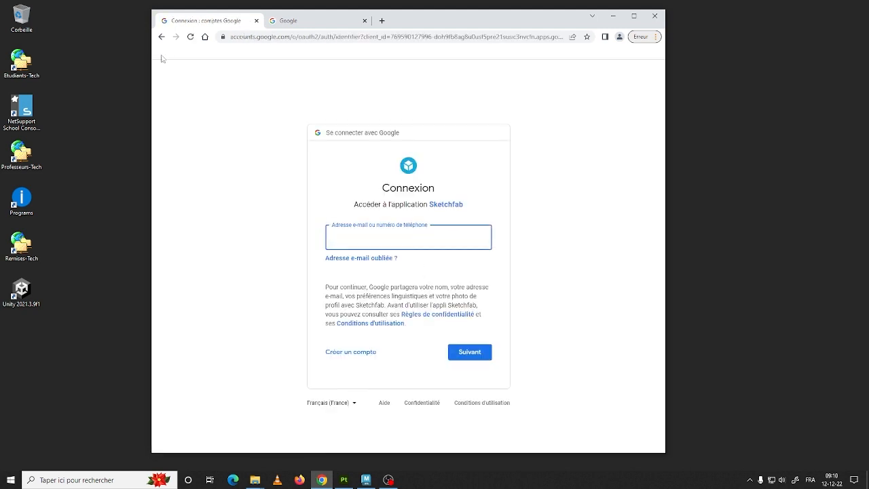
{"action": "left_click", "coordinate": [163, 37]}
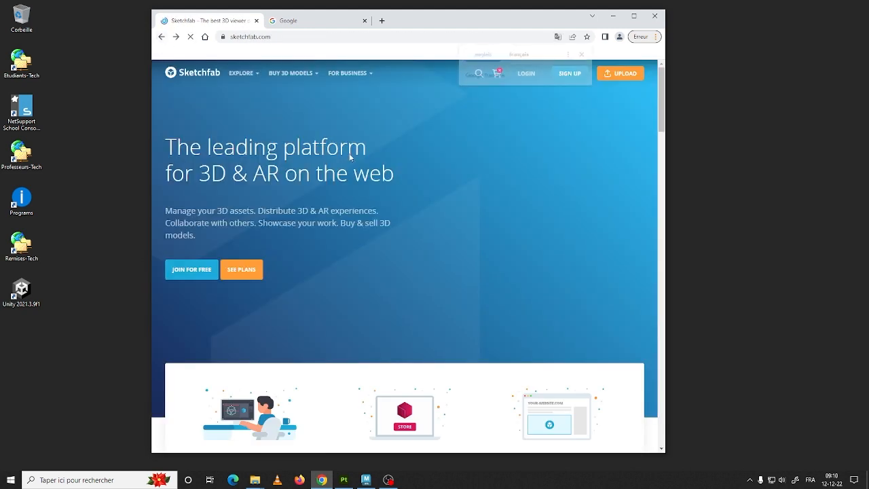
{"action": "left_click", "coordinate": [583, 55]}
{"action": "left_click", "coordinate": [526, 74]}
Step: Log in to Sketchfab with the saved account e-mail address and the account password
{"action": "left_click", "coordinate": [407, 173]}
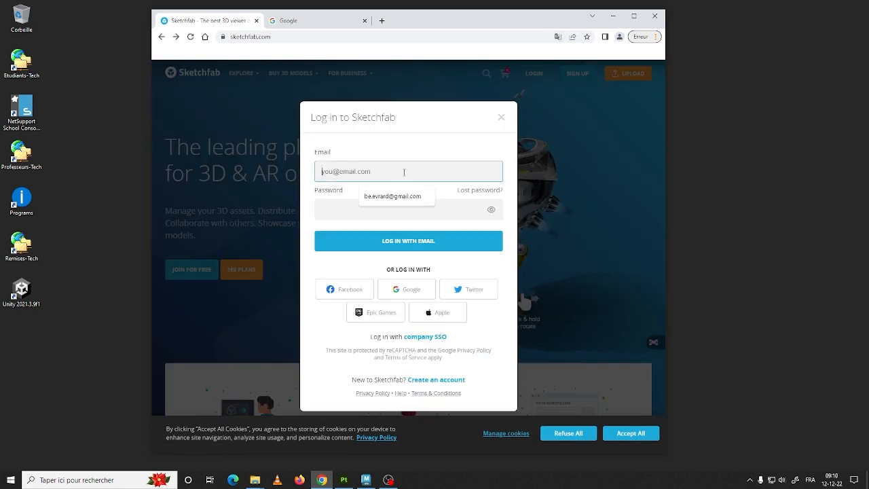
{"action": "left_click", "coordinate": [387, 197]}
{"action": "left_click", "coordinate": [364, 204]}
{"action": "type", "text": "••"}
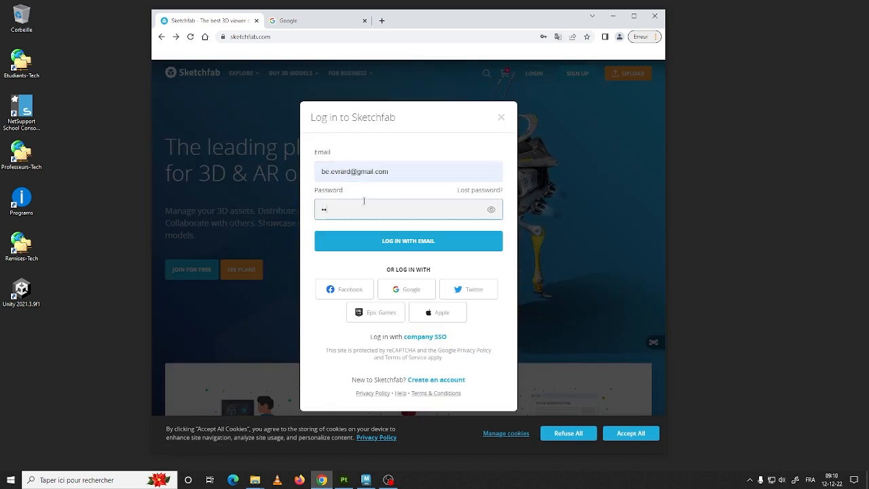
{"action": "type", "text": "••••••••"}
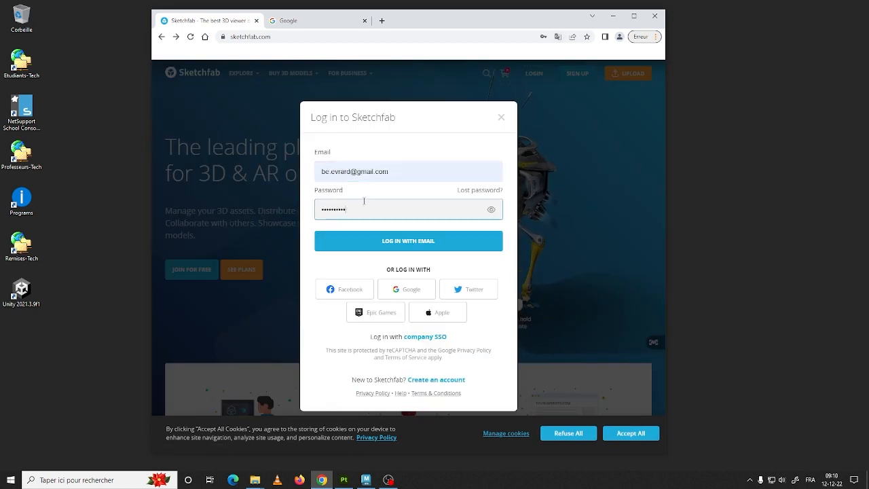
{"action": "type", "text": "•"}
{"action": "key", "text": "Return"}
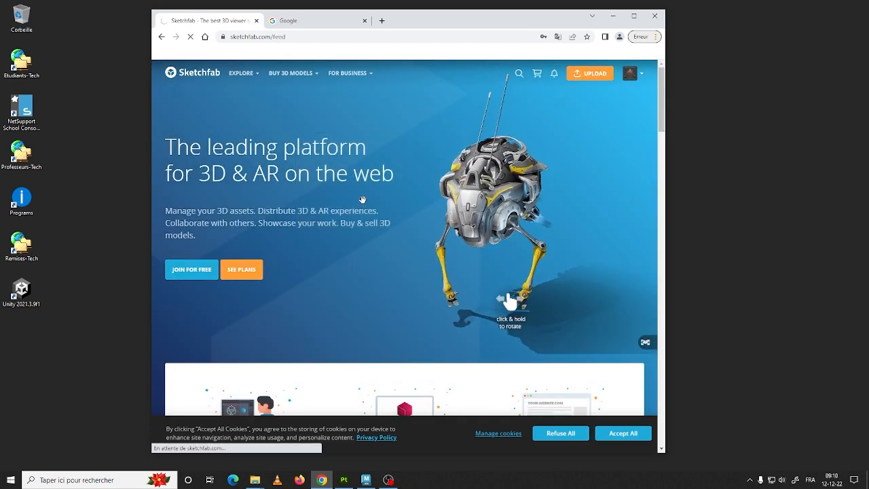